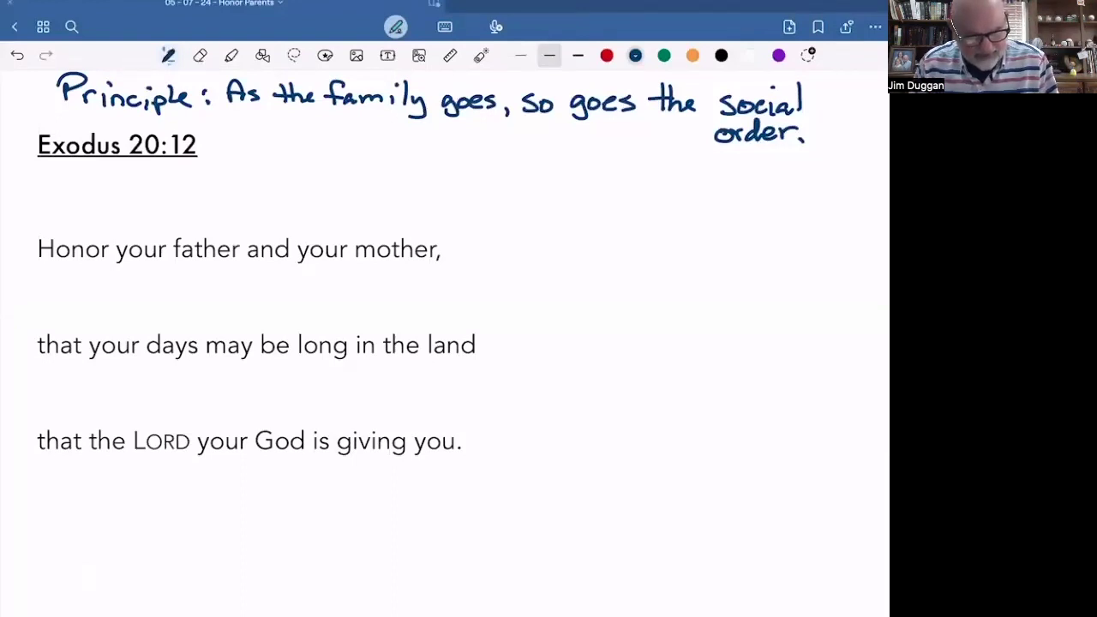
mouse_move(446, 142)
mouse_down()
mouse_move(427, 166)
mouse_move(441, 153)
mouse_move(461, 165)
mouse_up()
mouse_move(451, 158)
mouse_down()
mouse_move(494, 147)
mouse_move(497, 164)
mouse_up()
drag(504, 148, 504, 164)
drag(511, 148, 524, 159)
drag(530, 149, 519, 184)
click(262, 55)
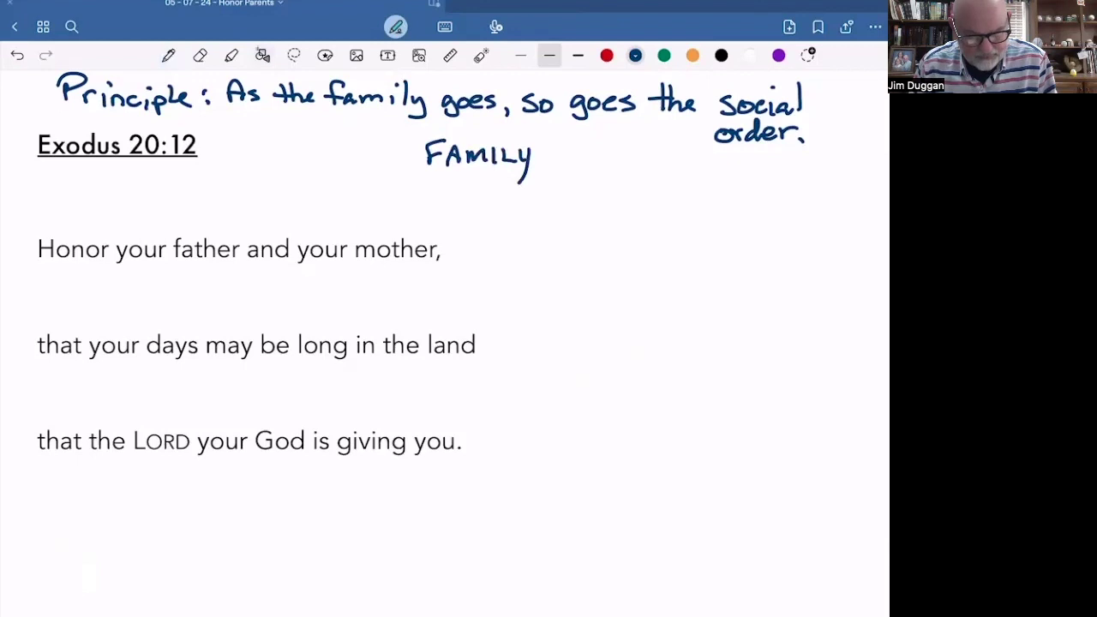
mouse_move(564, 129)
mouse_down()
mouse_move(387, 127)
mouse_move(390, 201)
mouse_move(561, 202)
mouse_move(563, 147)
mouse_move(561, 202)
mouse_up()
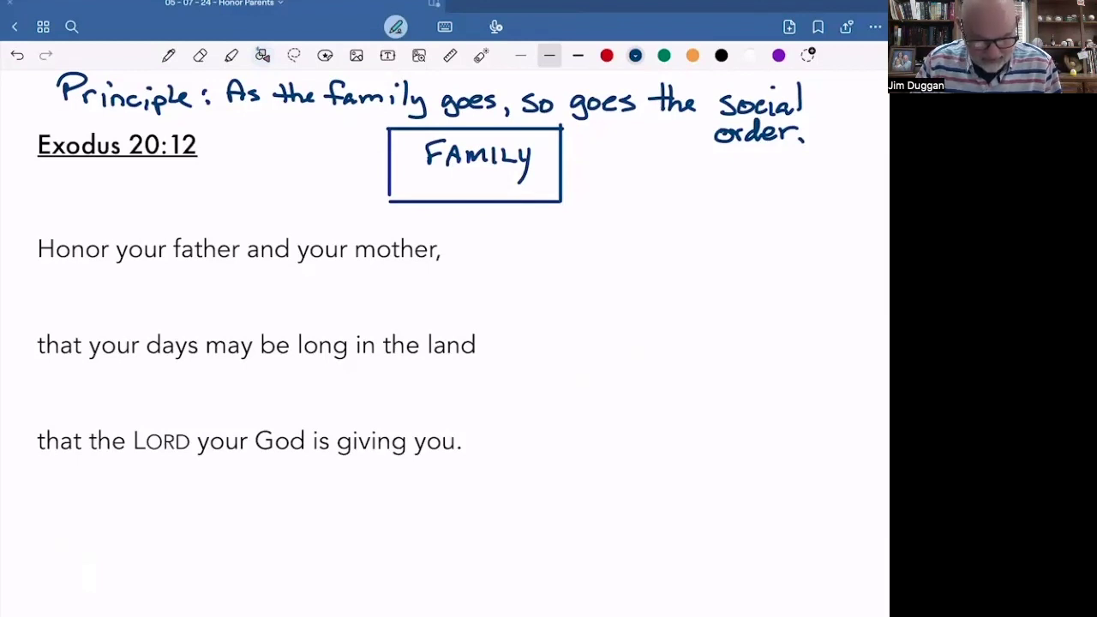
key(ctrl+z)
key(ctrl+z)
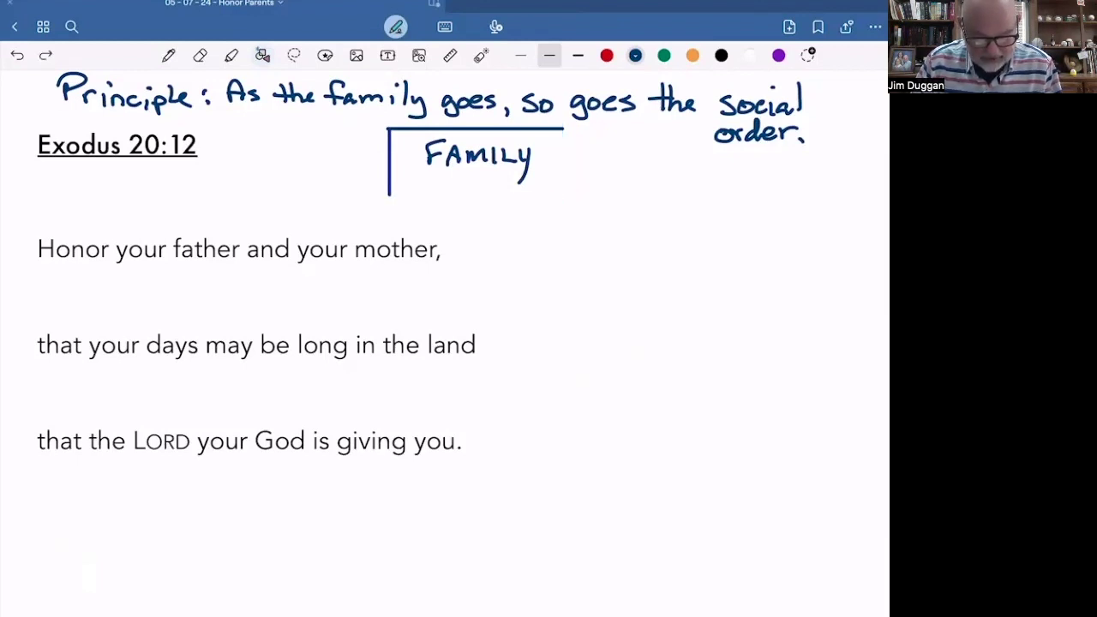
click(168, 56)
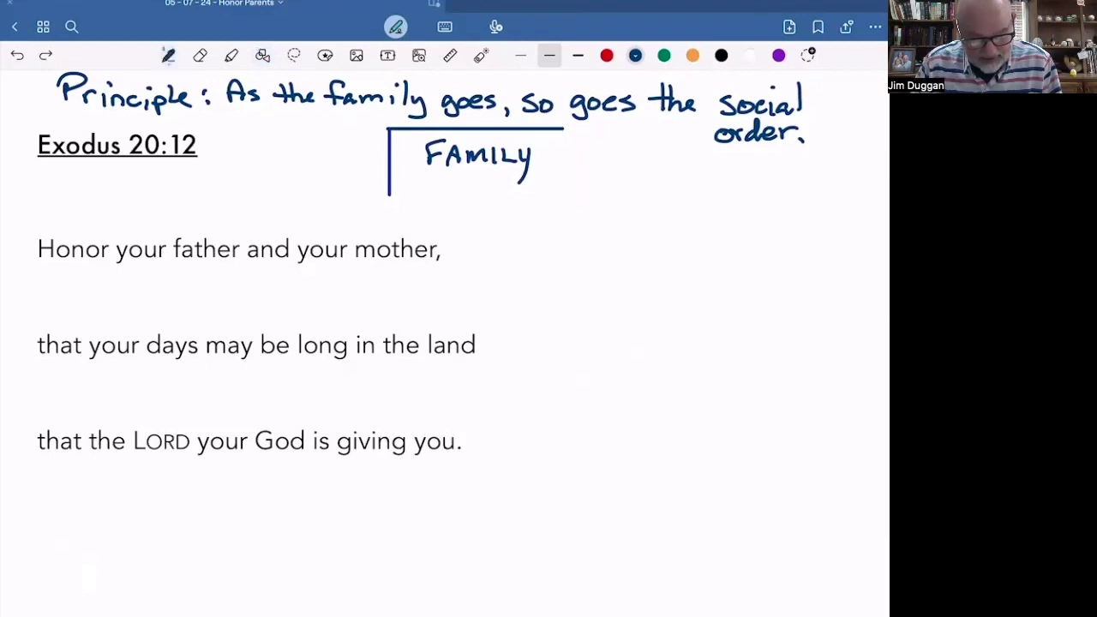
mouse_move(390, 194)
mouse_down()
mouse_move(574, 191)
mouse_move(563, 131)
mouse_up()
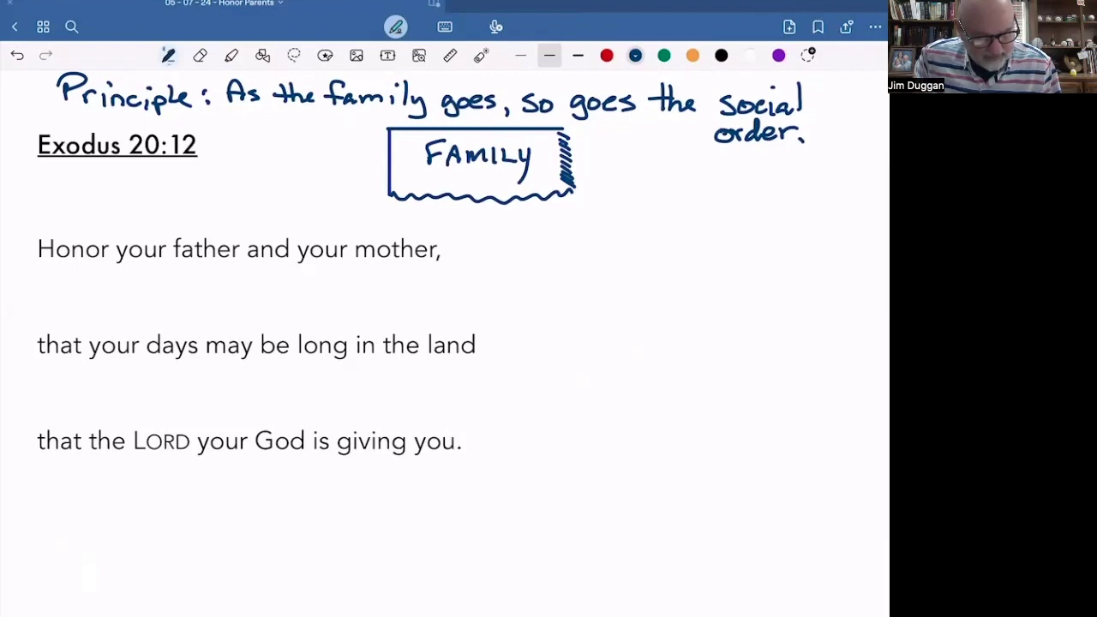
click(200, 55)
mouse_move(392, 133)
mouse_down()
mouse_move(388, 180)
mouse_move(433, 129)
mouse_move(560, 133)
mouse_up()
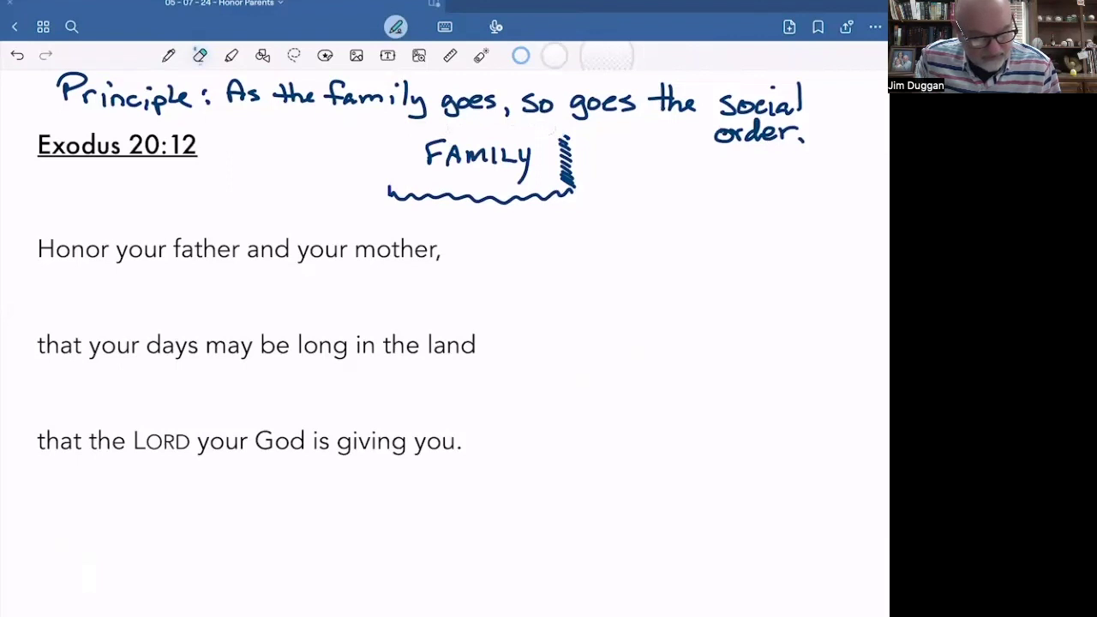
click(168, 54)
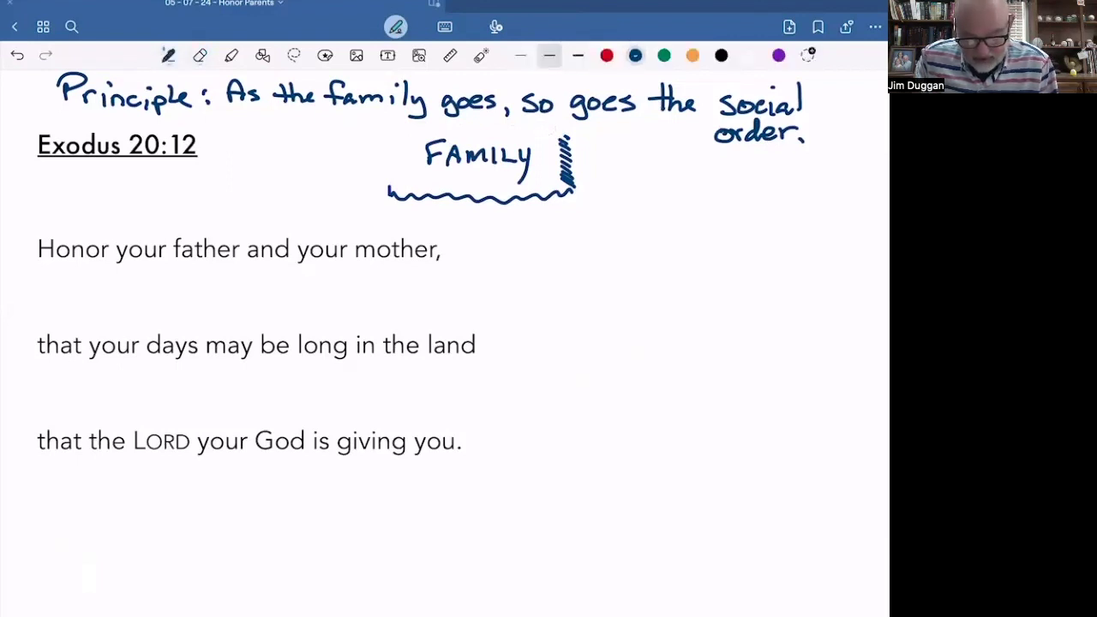
mouse_move(555, 134)
mouse_down()
mouse_move(392, 133)
mouse_move(390, 156)
mouse_up()
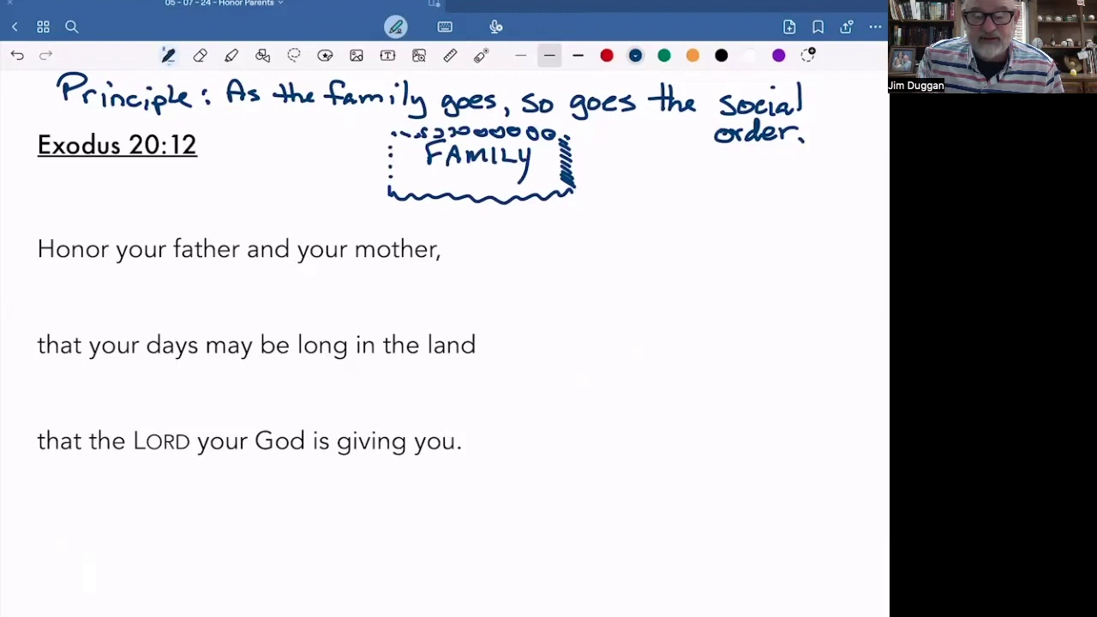
click(199, 56)
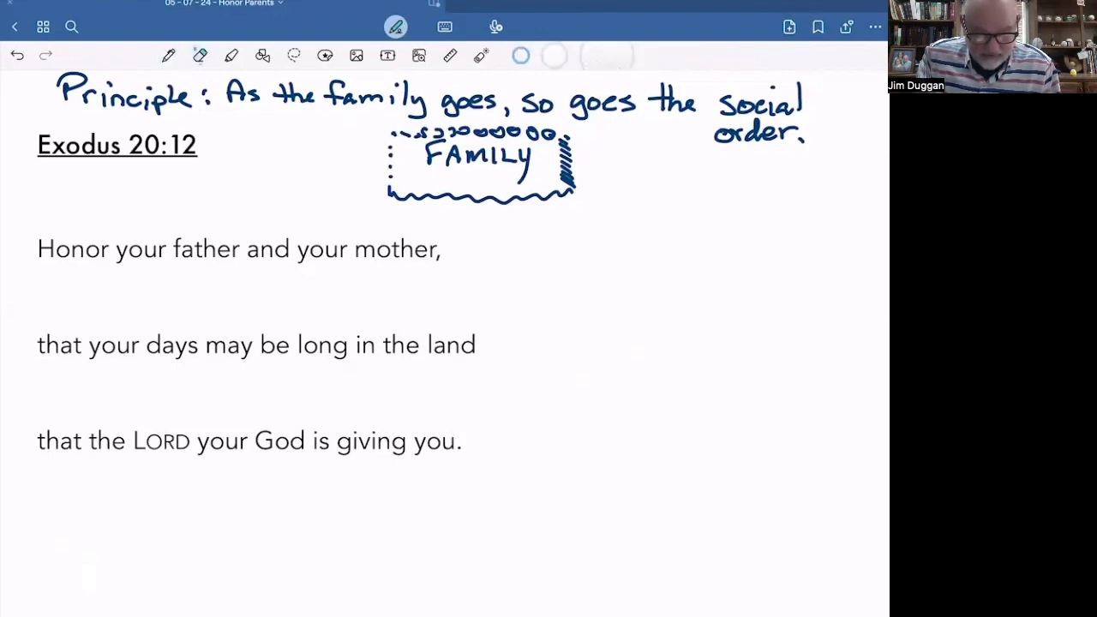
mouse_move(391, 130)
mouse_down()
mouse_move(393, 193)
mouse_move(569, 184)
mouse_move(547, 131)
mouse_move(410, 133)
mouse_up()
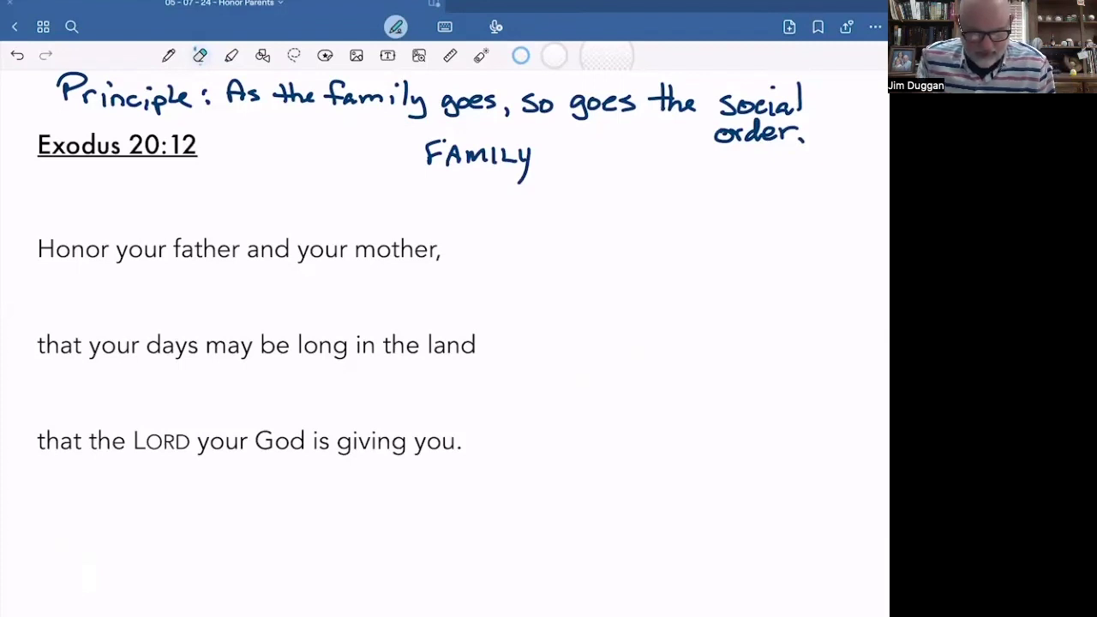
mouse_move(433, 154)
mouse_down()
mouse_move(540, 167)
mouse_move(431, 161)
mouse_move(541, 186)
mouse_up()
Step: With the pen, underline the last two lines of Exodus 20:12
click(168, 55)
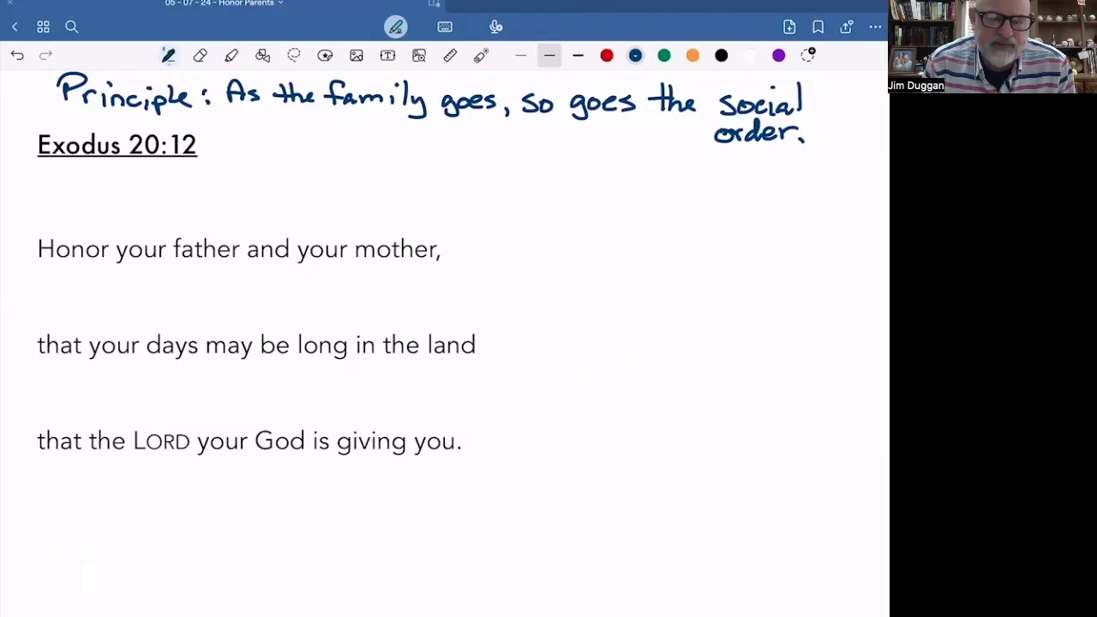
drag(434, 387, 38, 390)
mouse_move(461, 487)
mouse_down()
mouse_move(76, 487)
mouse_move(106, 510)
mouse_move(103, 538)
mouse_up()
Step: Handwrite 'SOCIAL ORDER' beneath the underlined verse lines
mouse_move(151, 518)
mouse_down()
mouse_move(136, 525)
mouse_move(151, 518)
mouse_up()
mouse_move(182, 512)
mouse_down()
mouse_move(172, 533)
mouse_move(190, 537)
mouse_up()
mouse_move(211, 537)
mouse_down()
mouse_move(219, 513)
mouse_move(235, 535)
mouse_up()
drag(214, 525, 273, 530)
drag(314, 508, 319, 506)
mouse_move(334, 506)
mouse_down()
mouse_move(334, 533)
mouse_move(369, 533)
mouse_up()
mouse_move(371, 504)
mouse_down()
mouse_move(370, 532)
mouse_move(418, 526)
mouse_move(414, 500)
mouse_up()
drag(400, 516, 417, 514)
mouse_move(422, 499)
mouse_down()
mouse_move(421, 534)
mouse_move(427, 520)
mouse_up()
drag(427, 520, 453, 542)
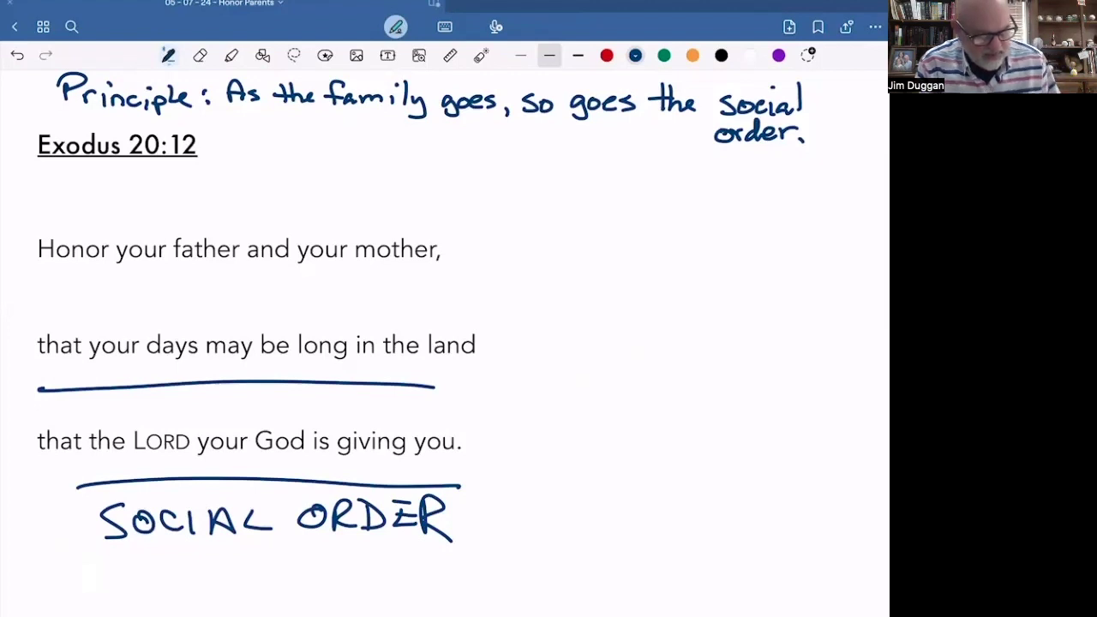
Step: Circle 'Honor' and write 'Kebed → "heavy, great"' beside it
mouse_move(29, 225)
mouse_down()
mouse_move(26, 235)
mouse_move(153, 187)
mouse_move(168, 197)
mouse_up()
mouse_move(180, 175)
mouse_down()
mouse_move(180, 197)
mouse_move(220, 181)
mouse_move(264, 185)
mouse_up()
drag(262, 144, 270, 190)
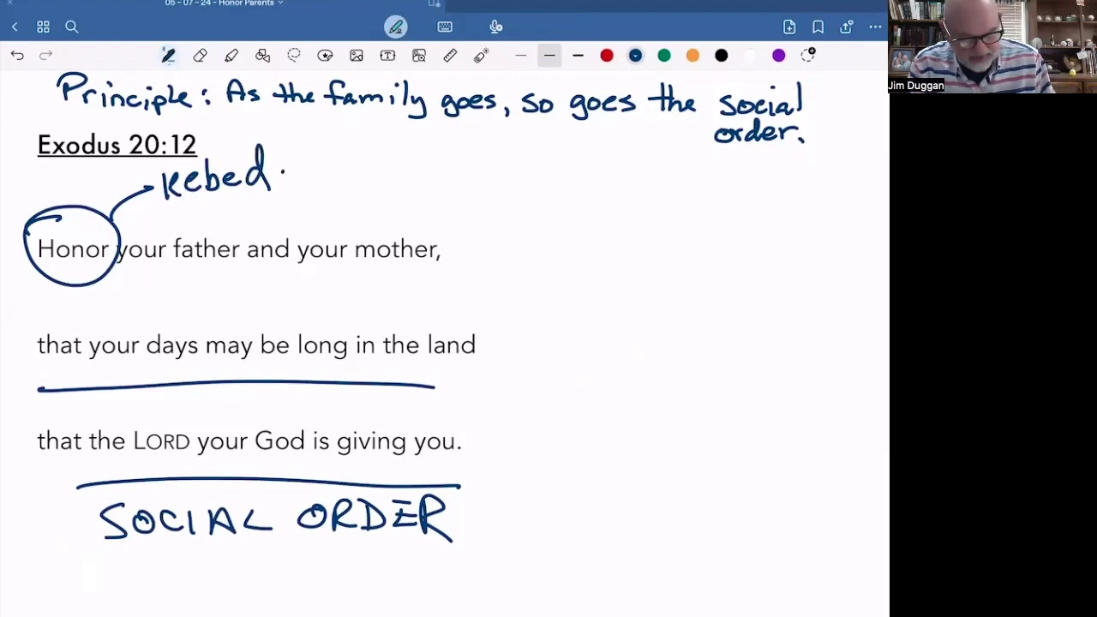
drag(283, 170, 310, 169)
mouse_move(302, 159)
mouse_down()
mouse_move(303, 180)
mouse_move(324, 155)
mouse_up()
mouse_move(317, 144)
mouse_down()
mouse_move(355, 171)
mouse_move(387, 168)
mouse_move(398, 183)
mouse_move(448, 159)
mouse_move(471, 170)
mouse_up()
mouse_move(463, 147)
mouse_down()
mouse_move(468, 170)
mouse_move(477, 156)
mouse_up()
drag(481, 149, 482, 160)
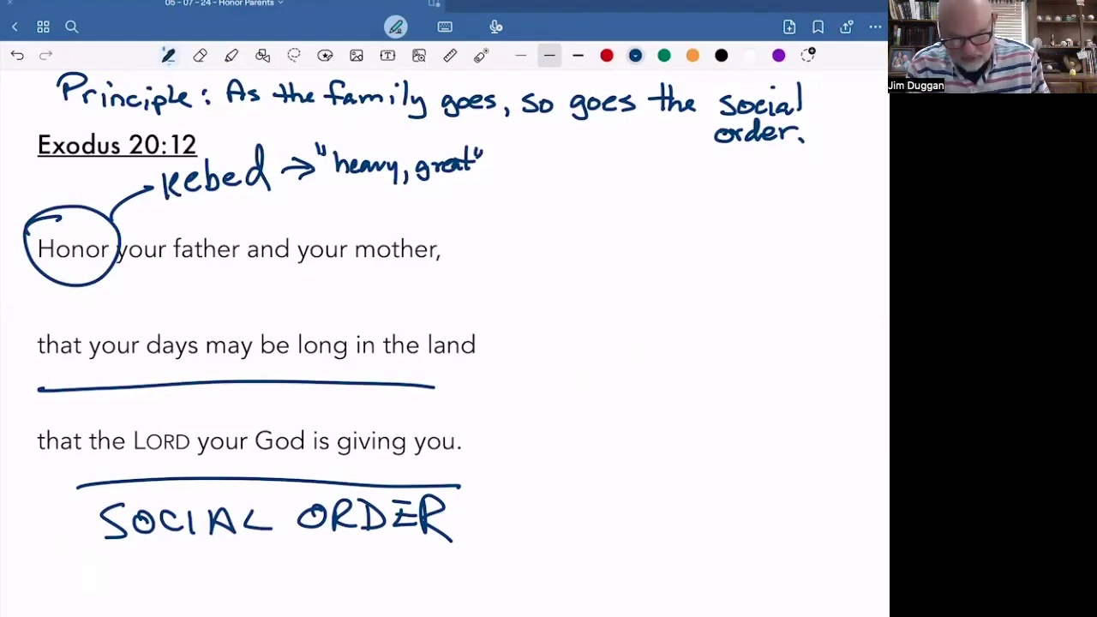
Step: Write 'Recognize' and 'authority,' below the meaning
drag(490, 191, 491, 221)
drag(490, 192, 510, 219)
drag(513, 212, 528, 218)
mouse_move(540, 206)
mouse_down()
mouse_move(552, 223)
mouse_move(571, 212)
mouse_up()
mouse_move(576, 201)
mouse_down()
mouse_move(579, 212)
mouse_move(616, 198)
mouse_move(584, 175)
mouse_up()
mouse_move(528, 247)
mouse_down()
mouse_move(554, 245)
mouse_move(571, 218)
mouse_move(581, 243)
mouse_move(613, 220)
mouse_move(624, 237)
mouse_up()
mouse_move(614, 221)
mouse_down()
mouse_move(631, 219)
mouse_move(634, 261)
mouse_up()
mouse_move(614, 217)
mouse_down()
mouse_move(647, 250)
mouse_move(661, 240)
mouse_up()
Step: Add 'Role,' after authority and '+ Respect' after Recognize
mouse_move(660, 213)
mouse_down()
mouse_move(665, 229)
mouse_move(689, 230)
mouse_move(696, 206)
mouse_up()
drag(698, 230, 713, 225)
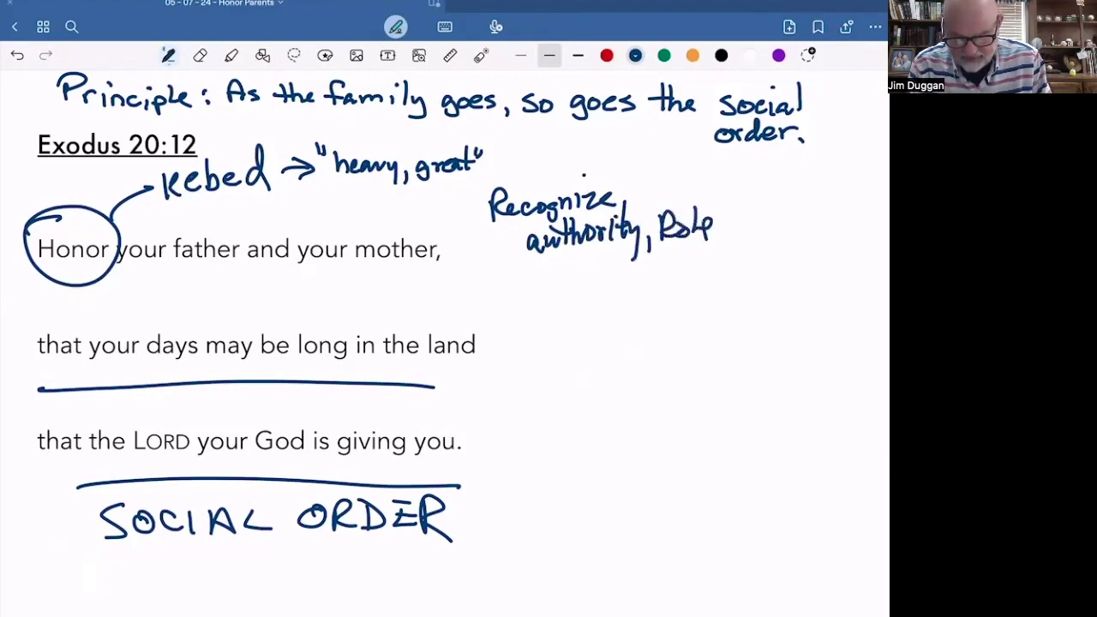
drag(627, 183, 626, 202)
drag(619, 195, 642, 202)
mouse_move(641, 175)
mouse_down()
mouse_move(662, 194)
mouse_move(672, 188)
mouse_up()
mouse_move(680, 177)
mouse_down()
mouse_move(670, 192)
mouse_move(682, 203)
mouse_up()
drag(685, 178, 719, 176)
drag(710, 163, 734, 159)
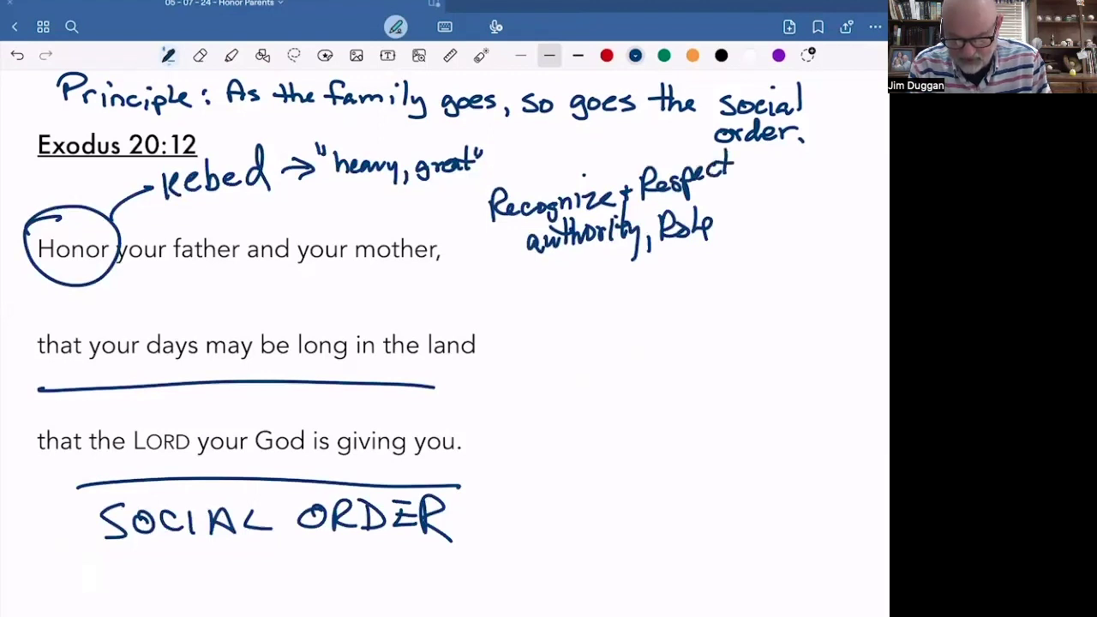
drag(708, 226, 714, 234)
drag(726, 230, 723, 244)
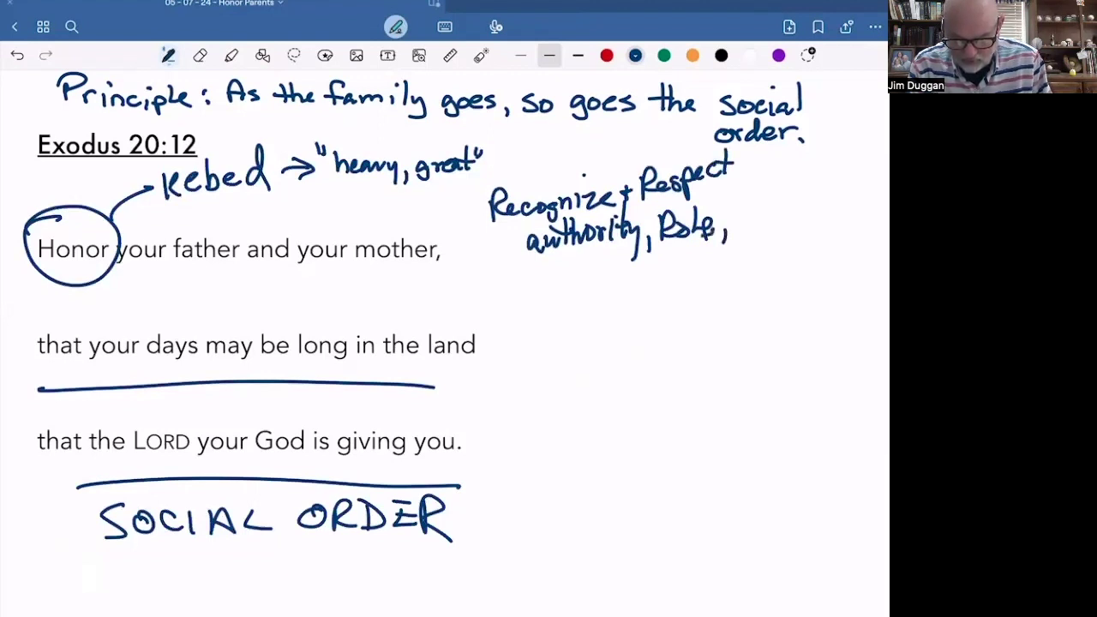
Step: Write 'Function' after Role to complete the note
drag(748, 201, 737, 237)
mouse_move(739, 218)
mouse_down()
mouse_move(775, 228)
mouse_move(802, 211)
mouse_up()
drag(806, 190, 801, 223)
mouse_move(789, 213)
mouse_down()
mouse_move(818, 206)
mouse_move(815, 220)
mouse_up()
mouse_move(832, 204)
mouse_down()
mouse_move(859, 203)
mouse_move(821, 191)
mouse_up()
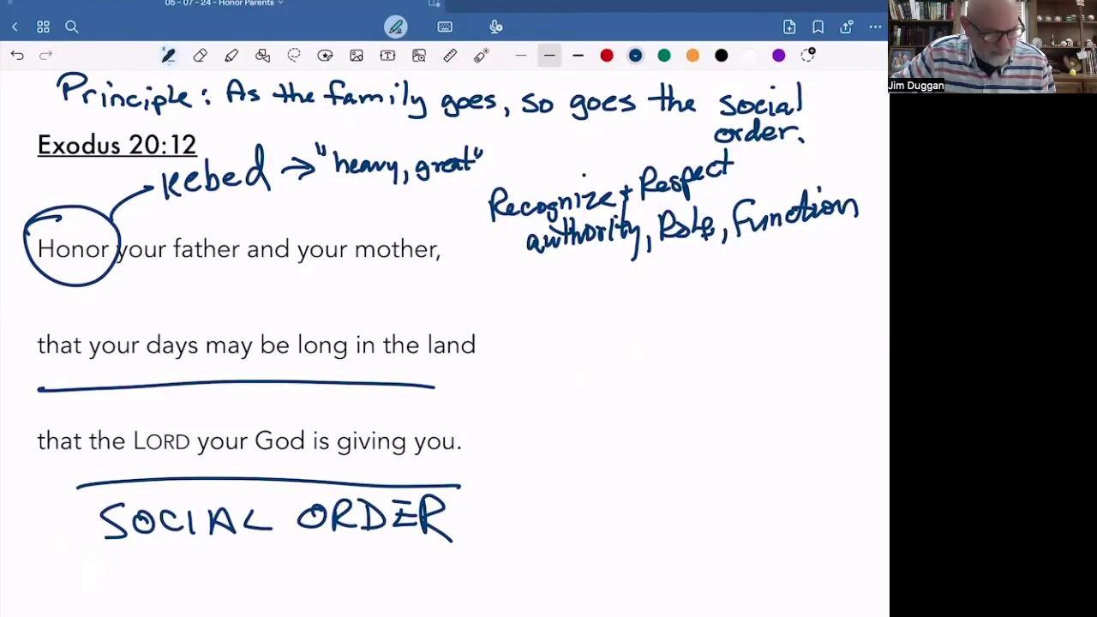
Step: Write the heading '① Growing Up' above Colossians 3:20
scroll(445, 343, down, 10)
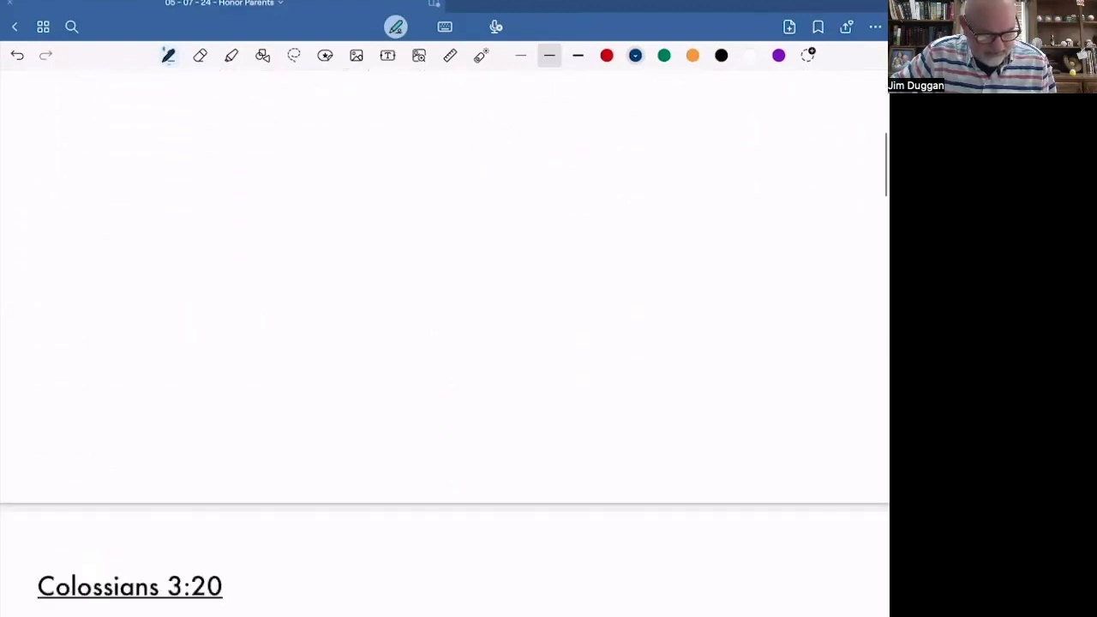
mouse_move(322, 183)
mouse_down()
mouse_move(326, 205)
mouse_move(437, 201)
mouse_move(437, 228)
mouse_up()
drag(461, 186, 482, 186)
mouse_move(490, 194)
mouse_down()
mouse_move(492, 226)
mouse_move(494, 209)
mouse_up()
drag(227, 184, 228, 208)
mouse_move(233, 169)
mouse_down()
mouse_move(206, 183)
mouse_move(221, 167)
mouse_up()
Step: Circle the word 'pleases' in Colossians 3:20
scroll(445, 380, down, 3)
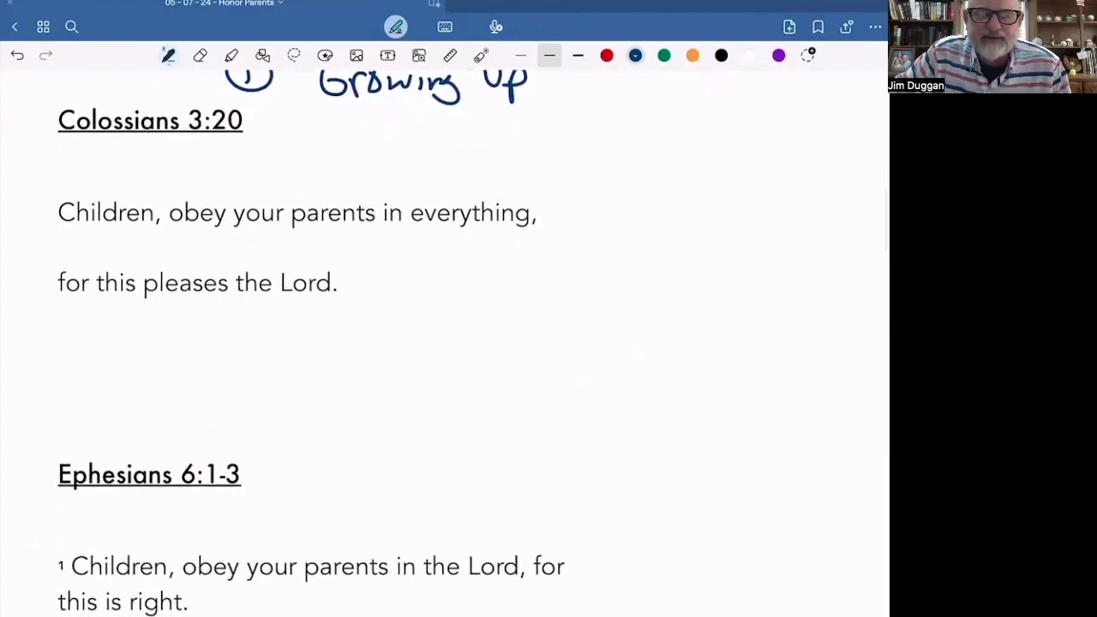
mouse_move(136, 268)
mouse_down()
mouse_move(131, 308)
mouse_move(171, 245)
mouse_up()
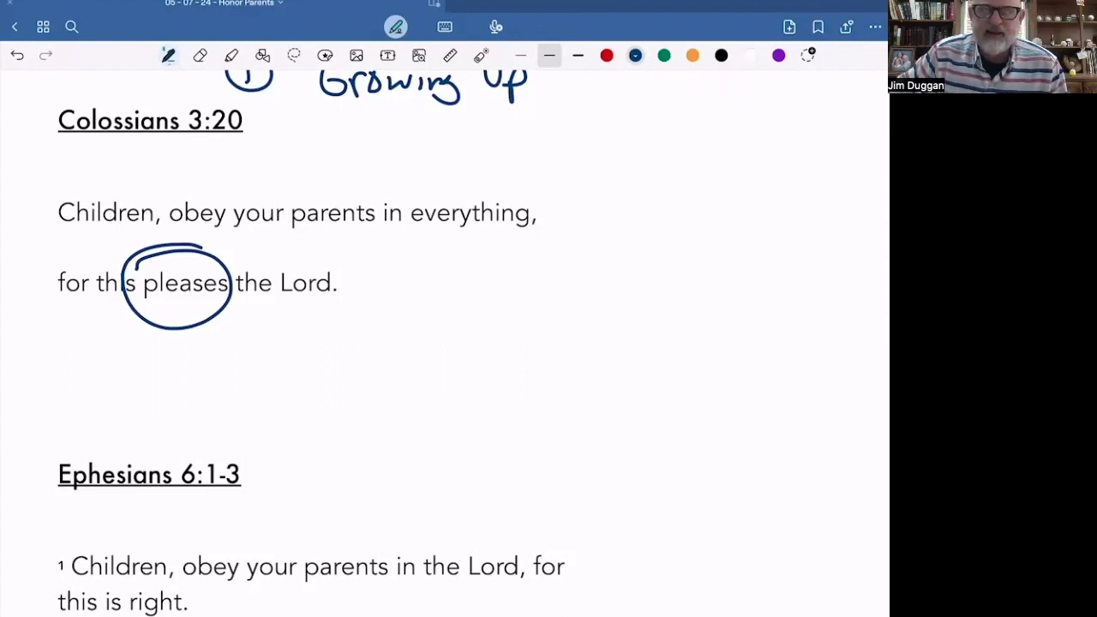
scroll(472, 343, down, 10)
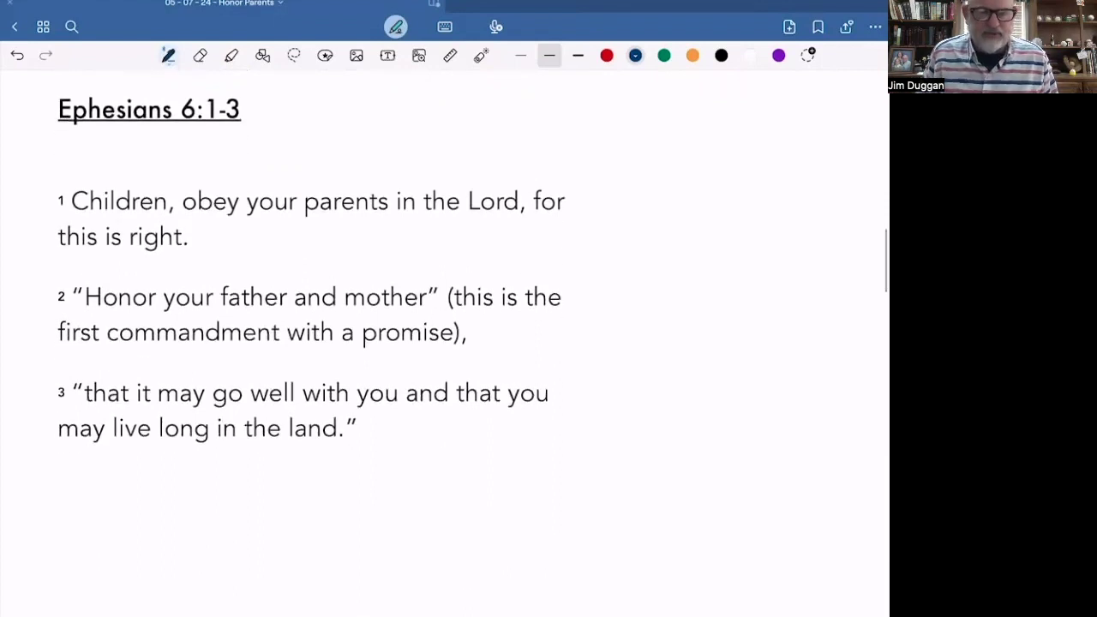
Step: Underline 'obey your parents' and 'Honor your father and mother', circle 'is right', bracket verses 2–3, arrow to 'land'
drag(180, 230, 379, 226)
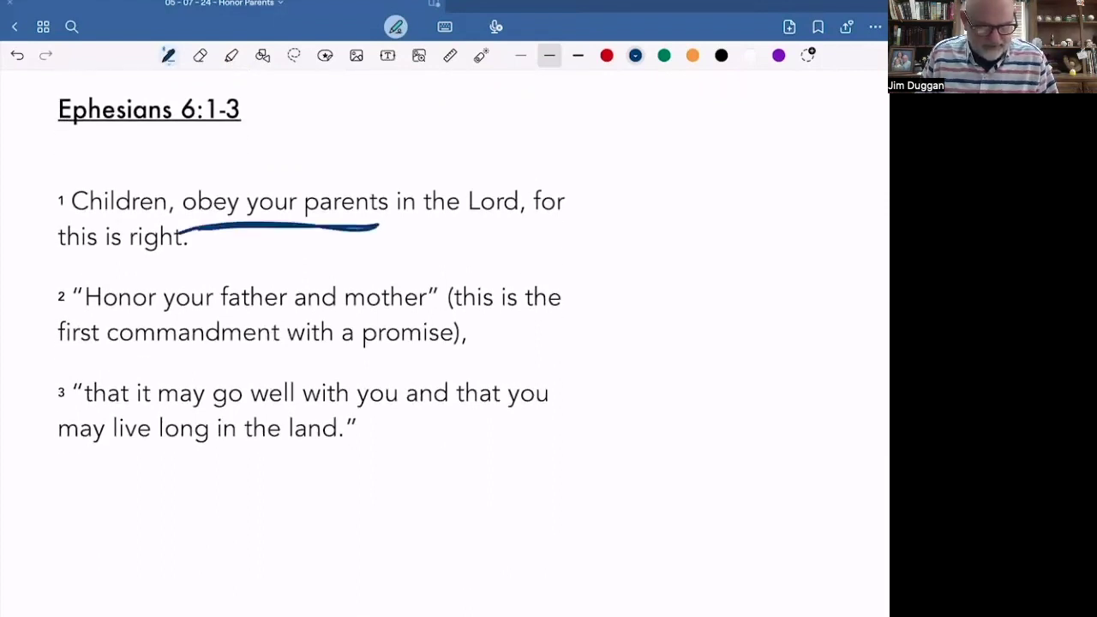
mouse_move(117, 219)
mouse_down()
mouse_move(194, 209)
mouse_move(105, 242)
mouse_up()
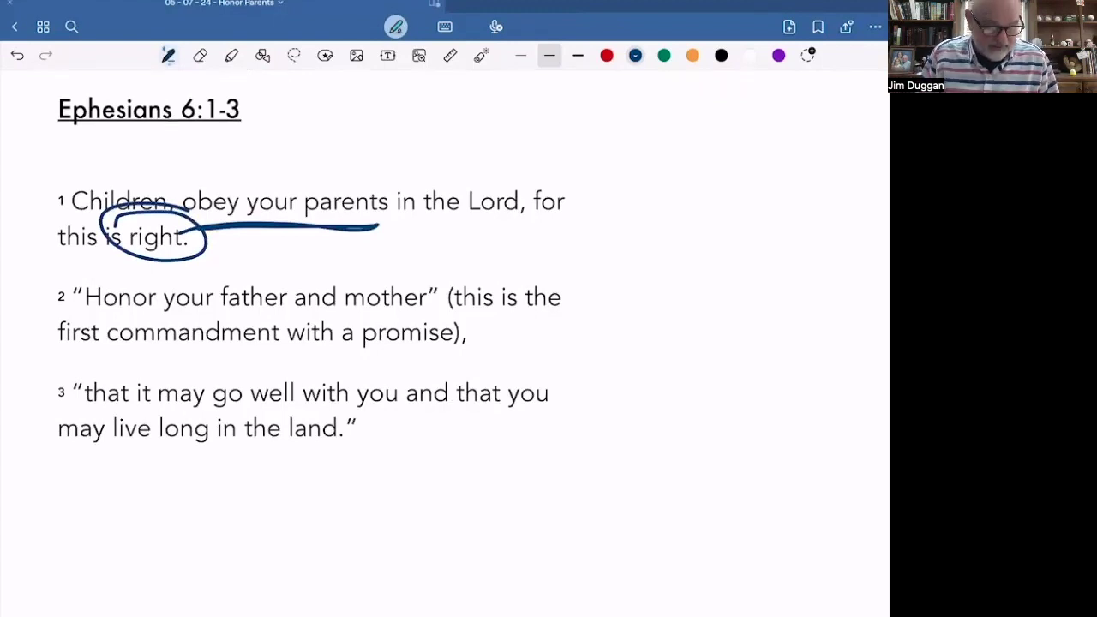
mouse_move(49, 278)
mouse_down()
mouse_move(26, 343)
mouse_move(171, 506)
mouse_up()
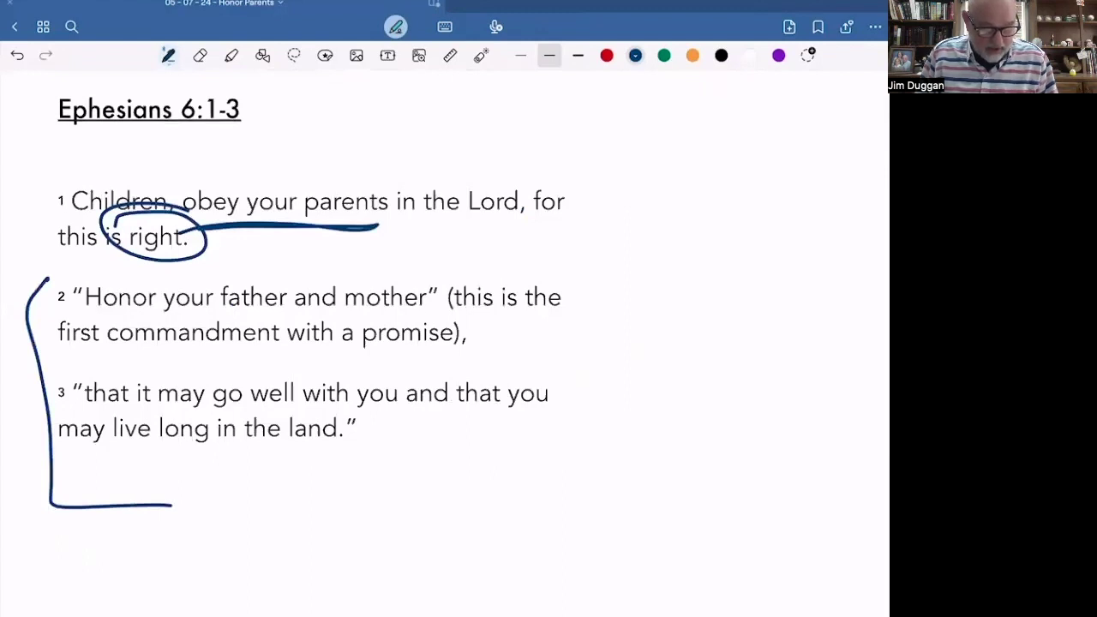
drag(424, 317, 121, 321)
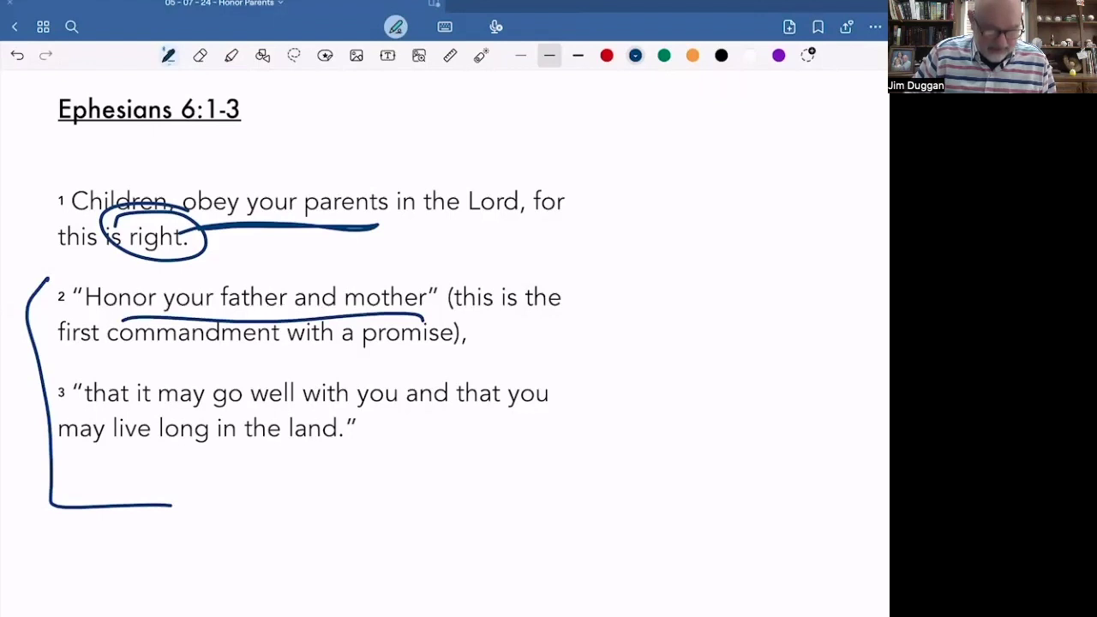
mouse_move(410, 486)
mouse_down()
mouse_move(355, 443)
mouse_move(350, 456)
mouse_move(381, 441)
mouse_up()
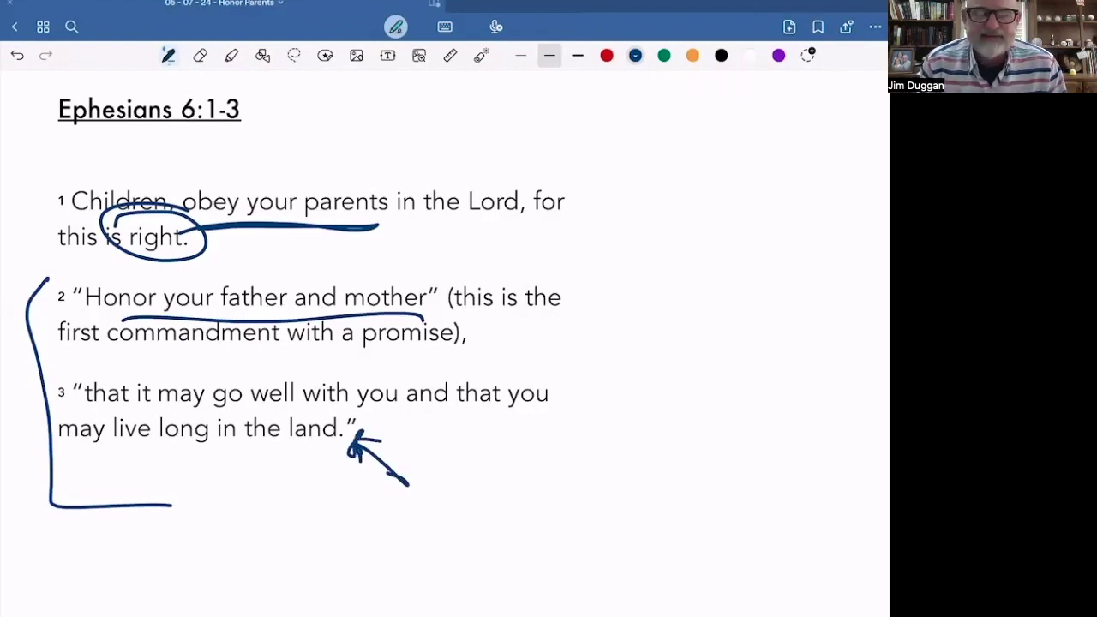
Step: Add ': OBEY' after '① Growing Up' and underline OBEY twice
scroll(446, 343, up, 2)
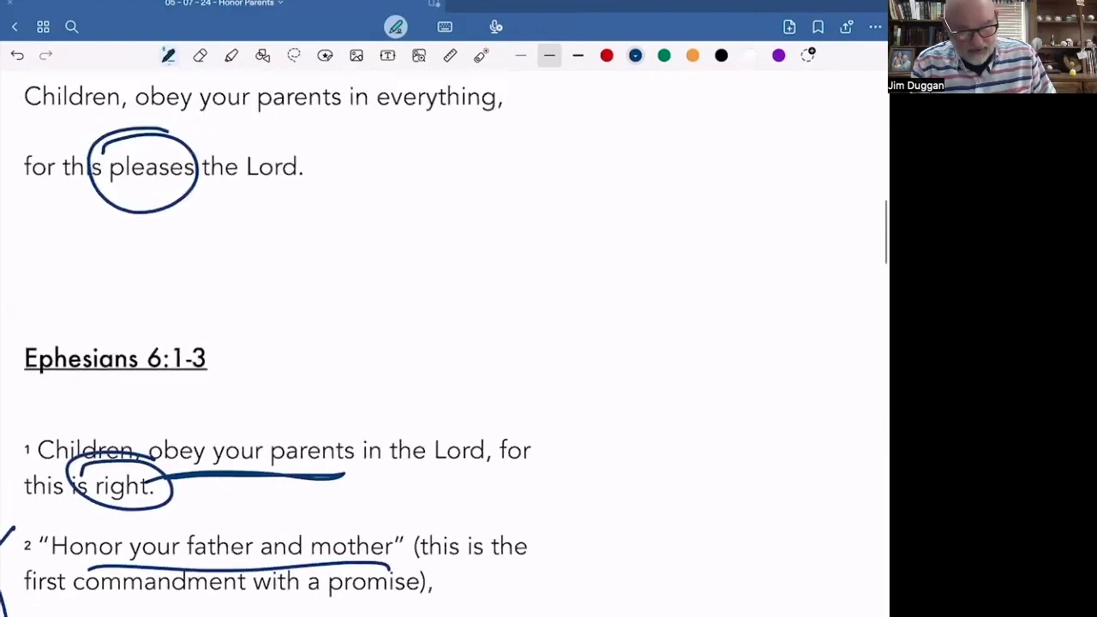
scroll(444, 343, up, 5)
click(520, 138)
click(522, 168)
click(583, 142)
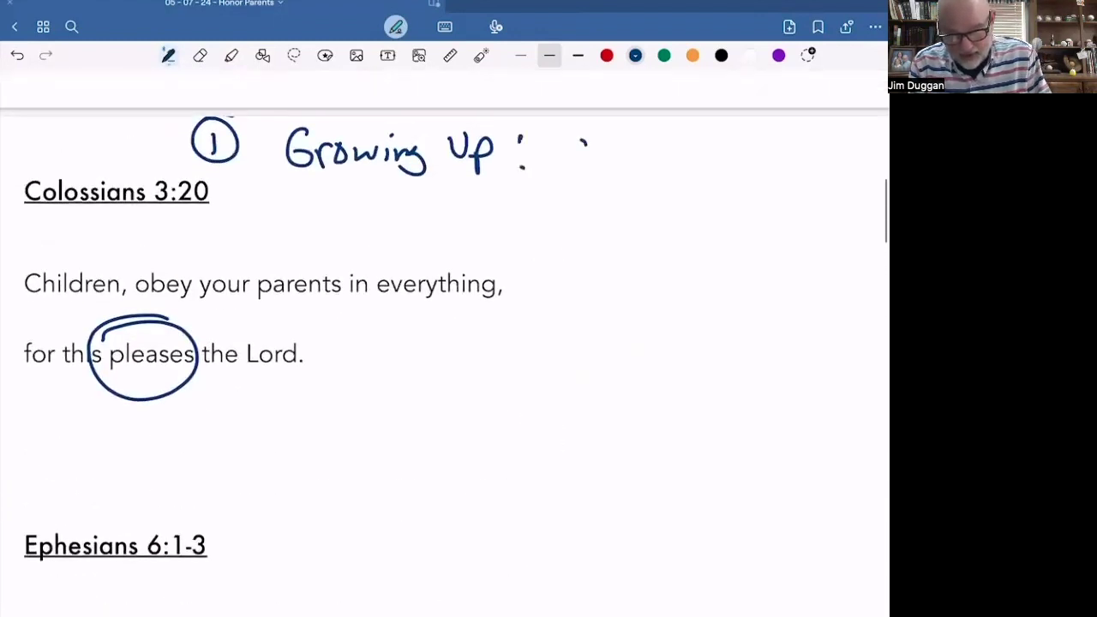
drag(583, 140, 579, 144)
drag(614, 149, 614, 181)
mouse_move(616, 143)
mouse_down()
mouse_move(621, 175)
mouse_move(636, 176)
mouse_up()
mouse_move(651, 150)
mouse_down()
mouse_move(665, 180)
mouse_move(673, 144)
mouse_up()
drag(677, 141, 673, 229)
drag(729, 194, 534, 202)
drag(725, 213, 541, 232)
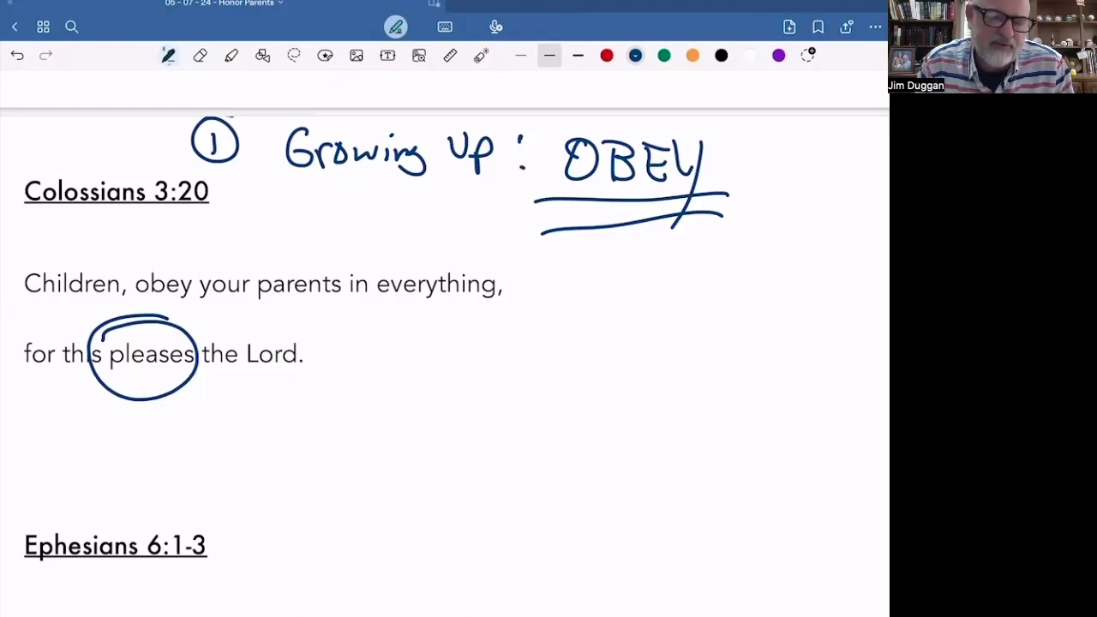
Step: Underline unrighteousness, covetousness, malice, envy, murder, strife and deceit in Romans 1:29
scroll(445, 343, down, 15)
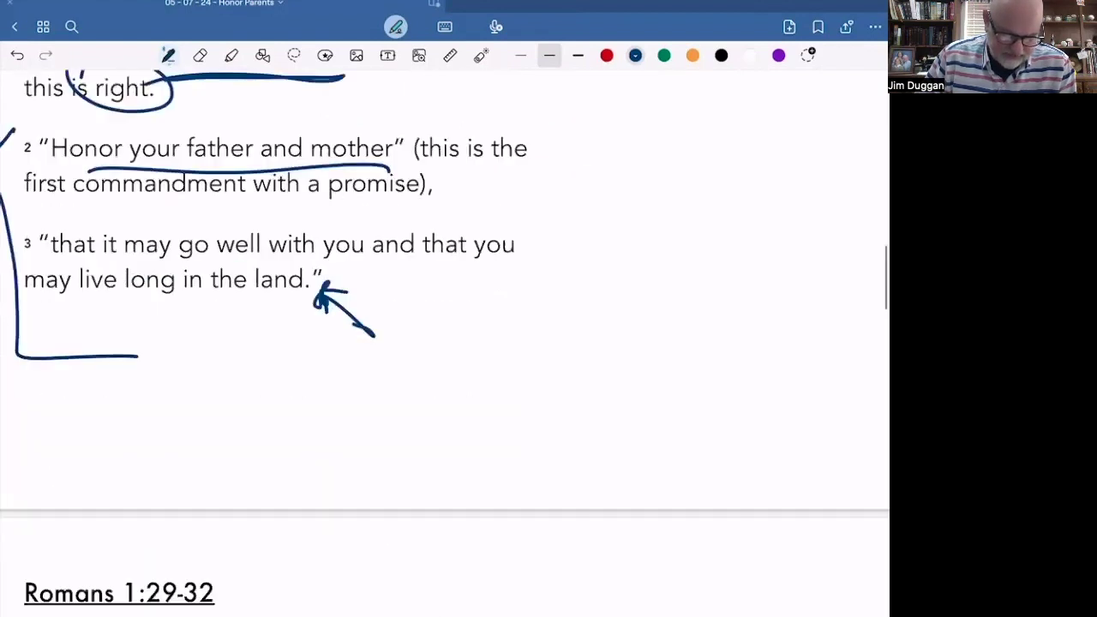
scroll(446, 343, down, 3)
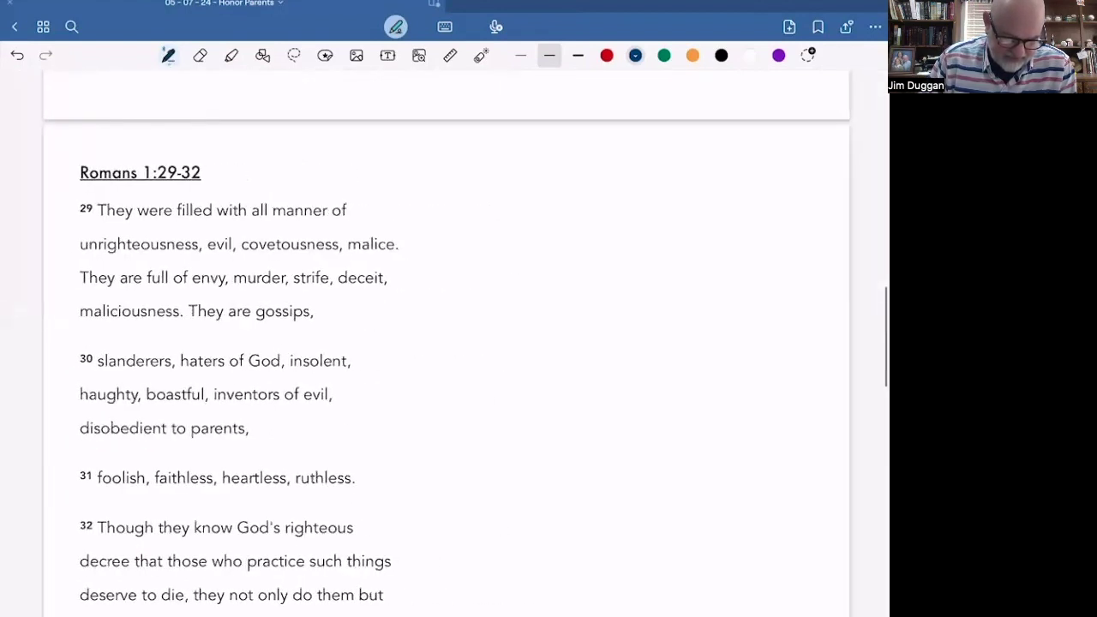
scroll(238, 343, up, 3)
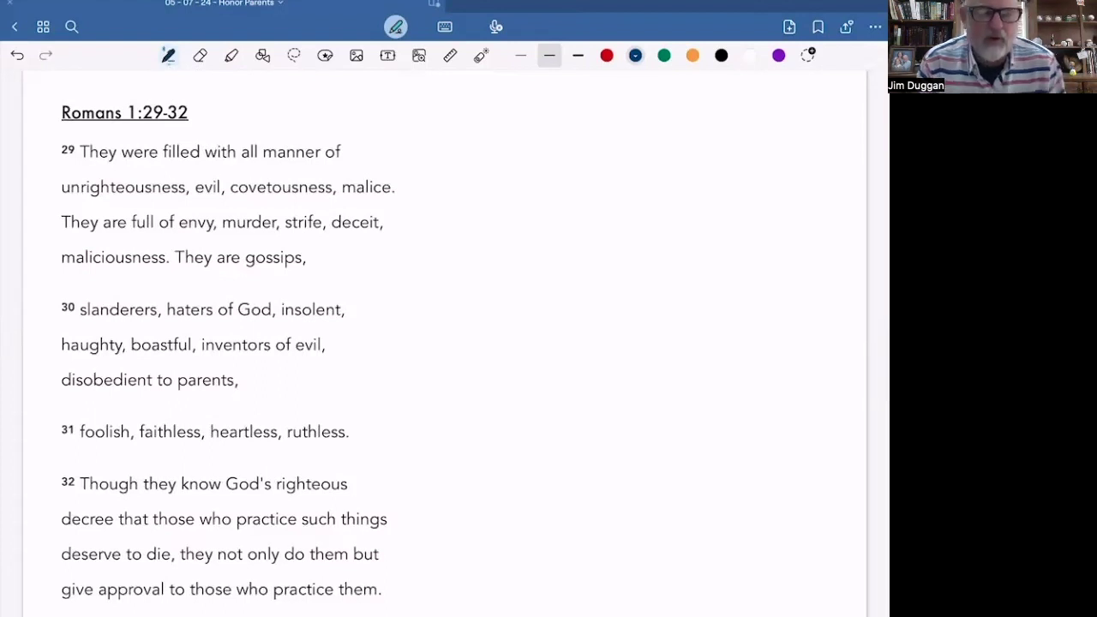
click(200, 55)
scroll(445, 343, up, 2)
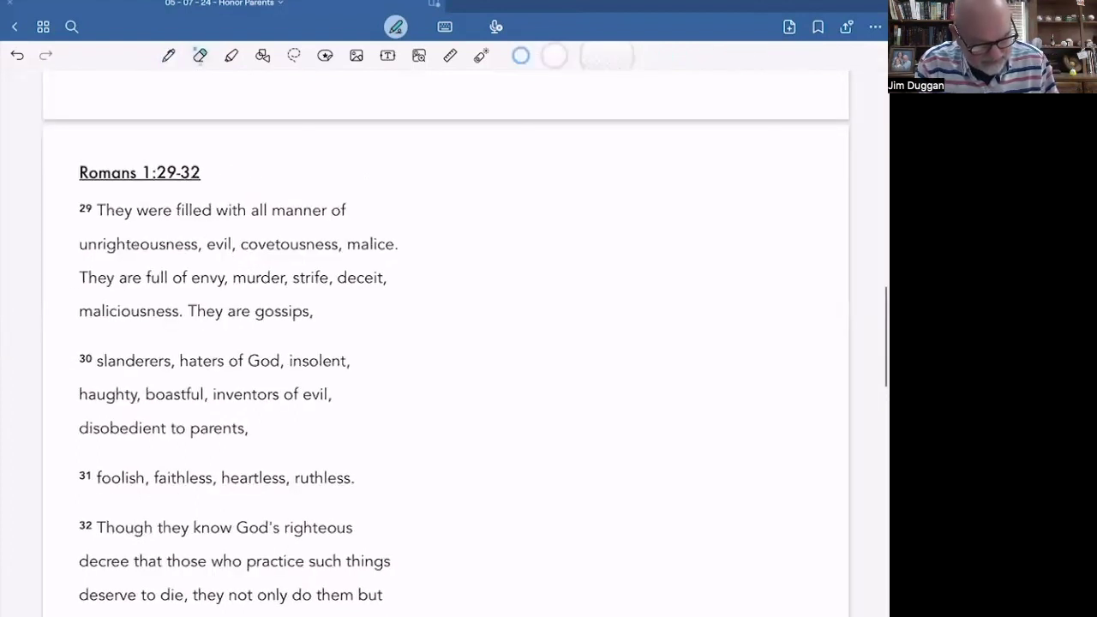
click(168, 54)
mouse_move(82, 256)
mouse_down()
mouse_move(199, 257)
mouse_move(89, 260)
mouse_up()
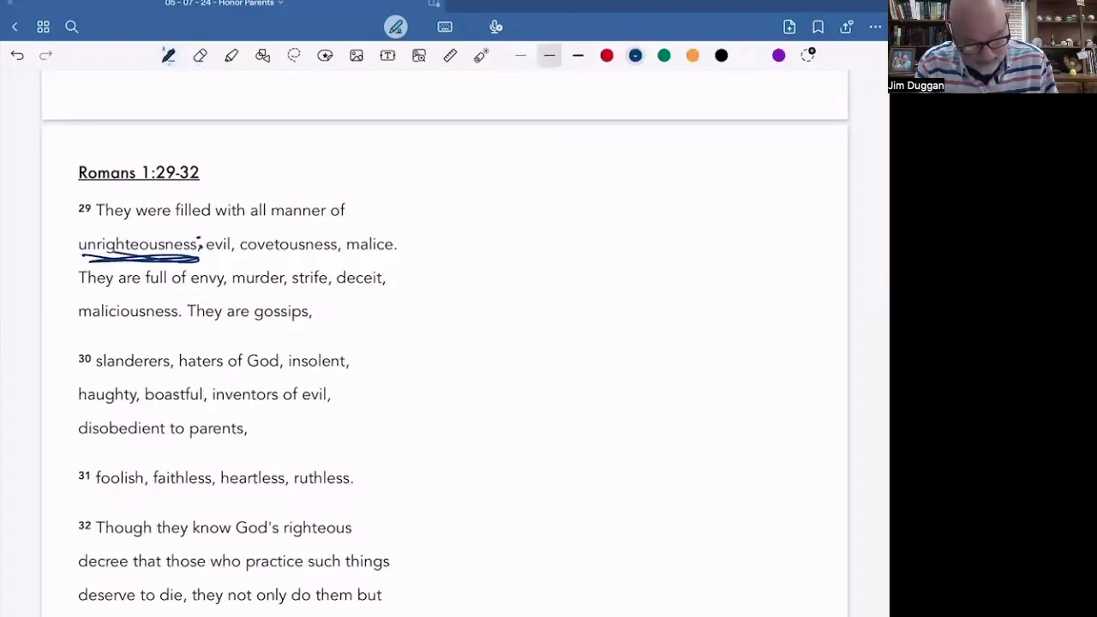
drag(218, 264, 231, 257)
mouse_move(341, 261)
mouse_down()
mouse_move(233, 261)
mouse_move(399, 256)
mouse_up()
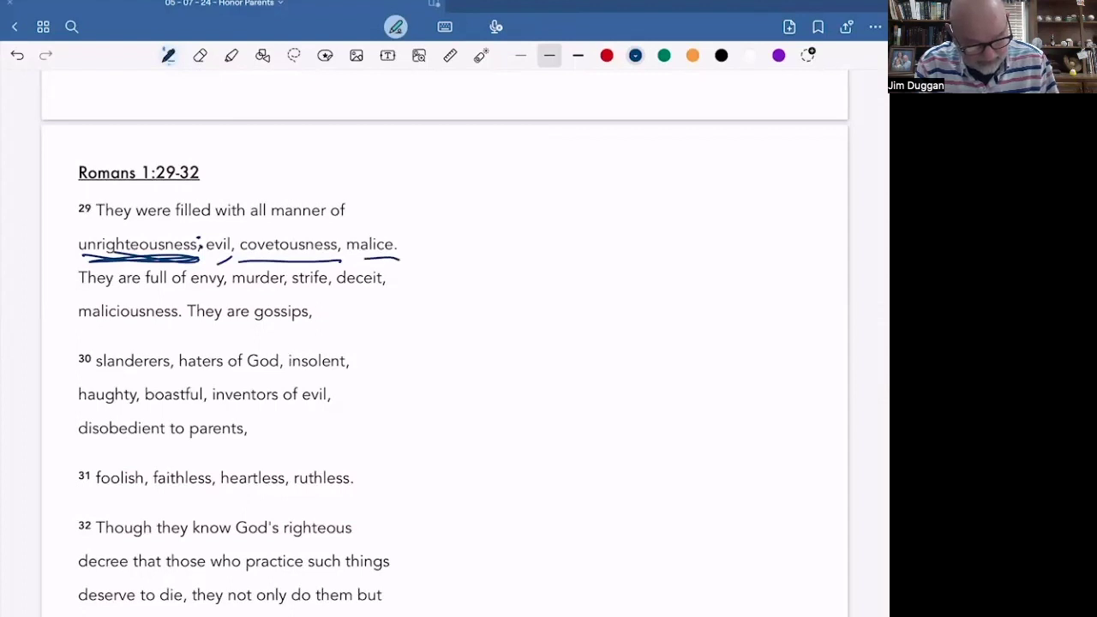
drag(199, 296, 387, 303)
Step: Underline the remaining vices through 'ruthless' and double-circle 'disobedient to parents'
drag(79, 328, 176, 341)
drag(239, 325, 311, 326)
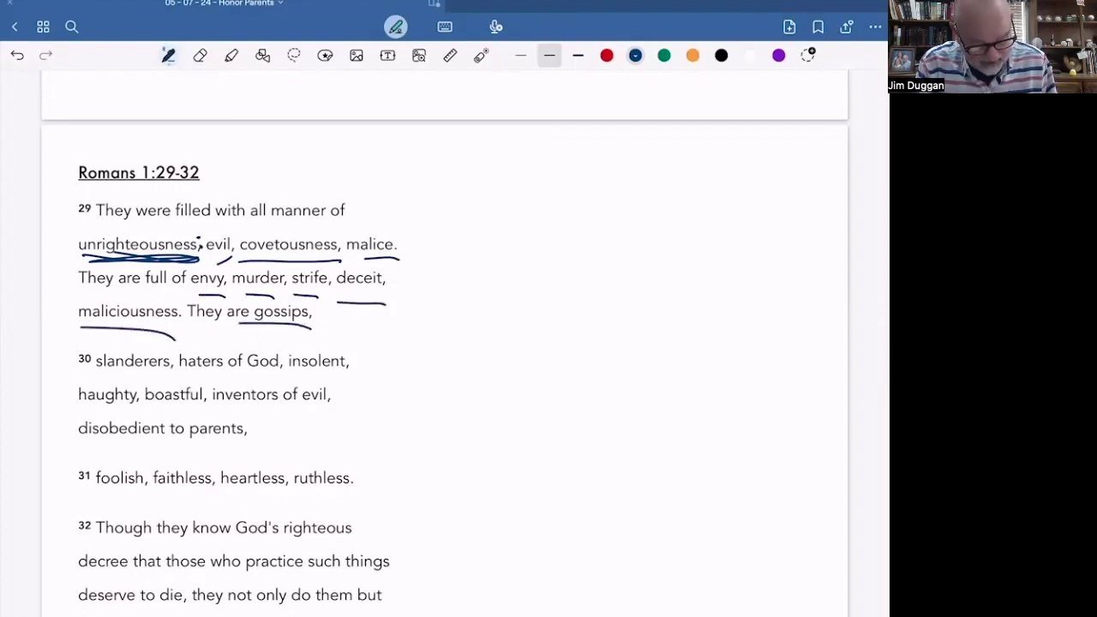
drag(100, 376, 327, 377)
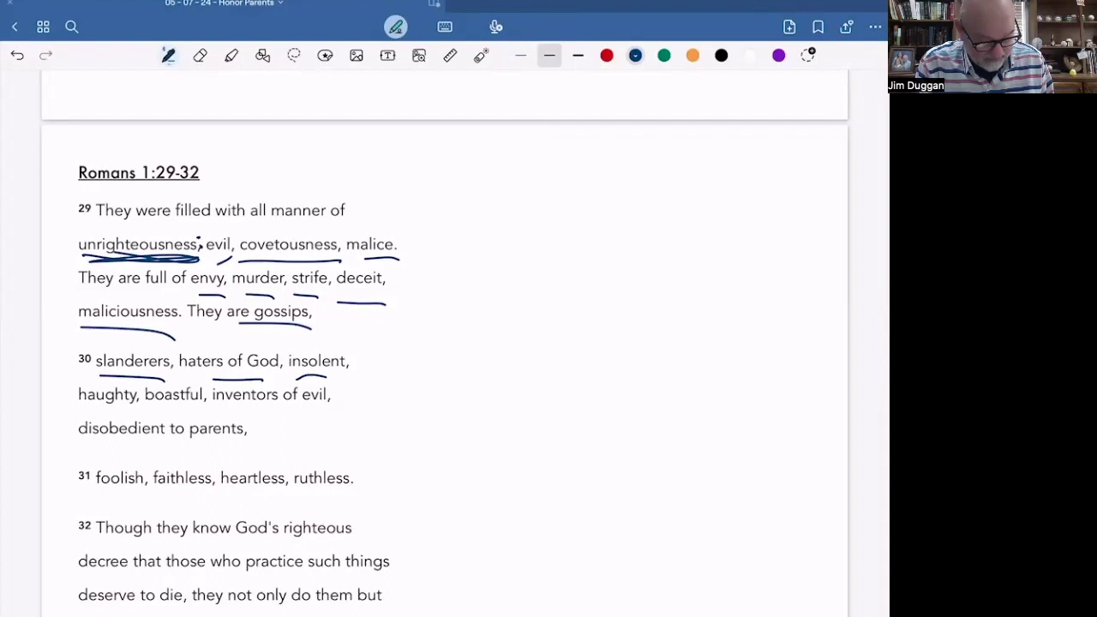
drag(79, 406, 306, 415)
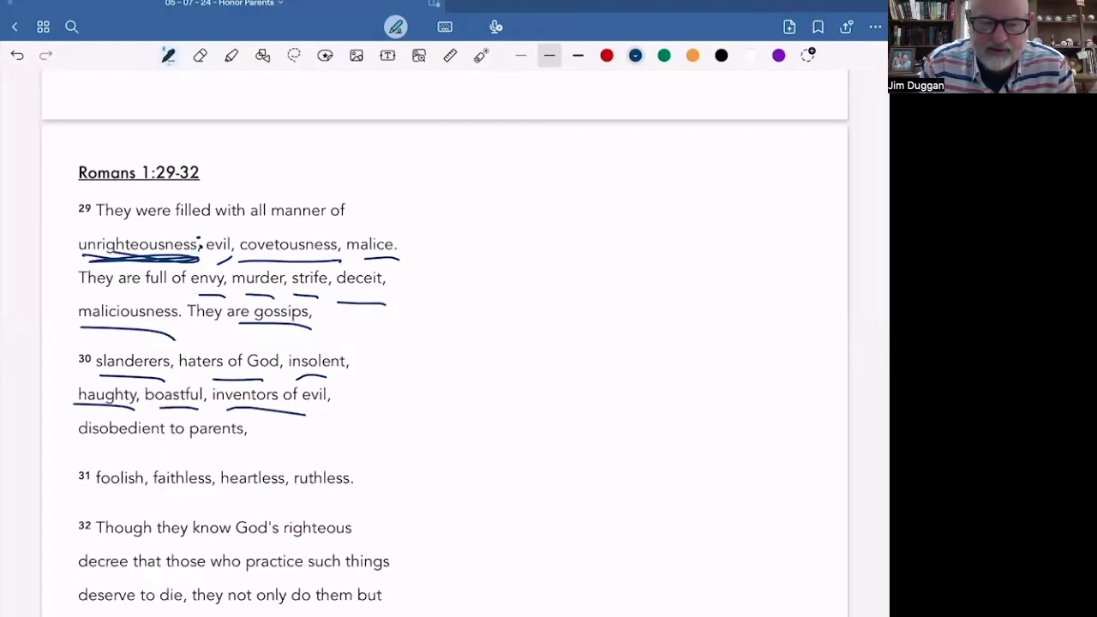
mouse_move(60, 417)
mouse_down()
mouse_move(268, 419)
mouse_move(138, 396)
mouse_up()
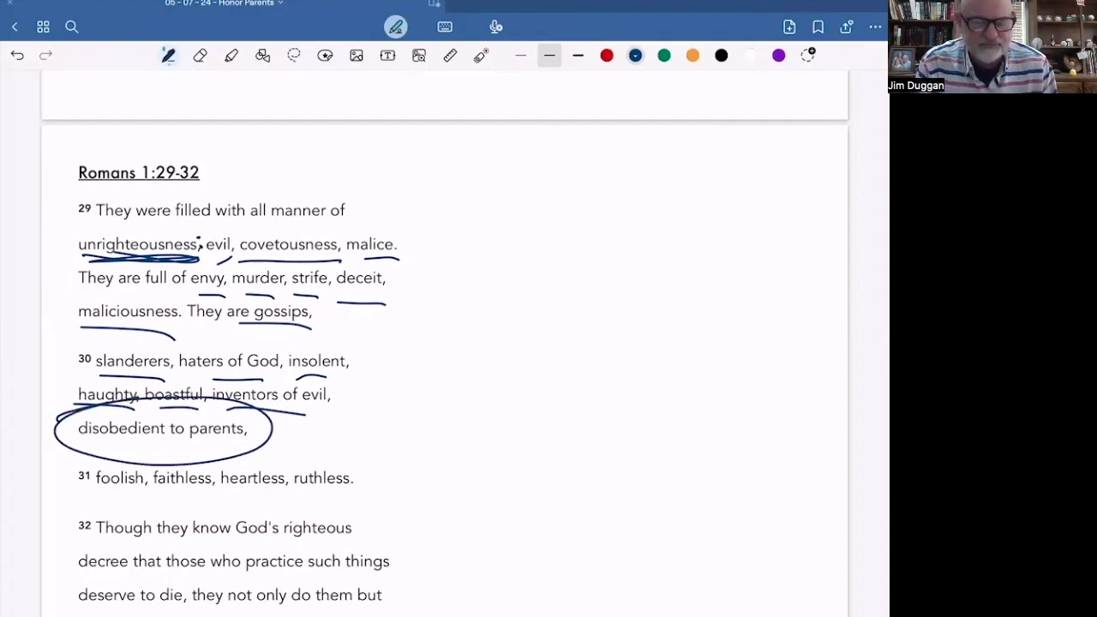
drag(96, 498, 386, 506)
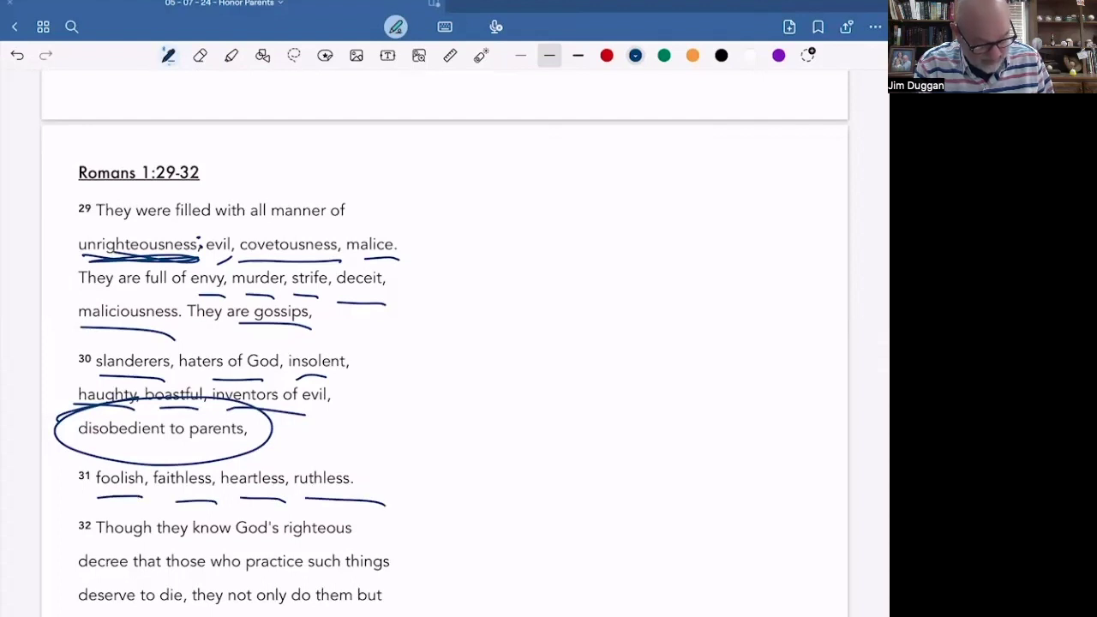
mouse_move(62, 403)
mouse_down()
mouse_move(94, 465)
mouse_move(271, 401)
mouse_move(79, 410)
mouse_up()
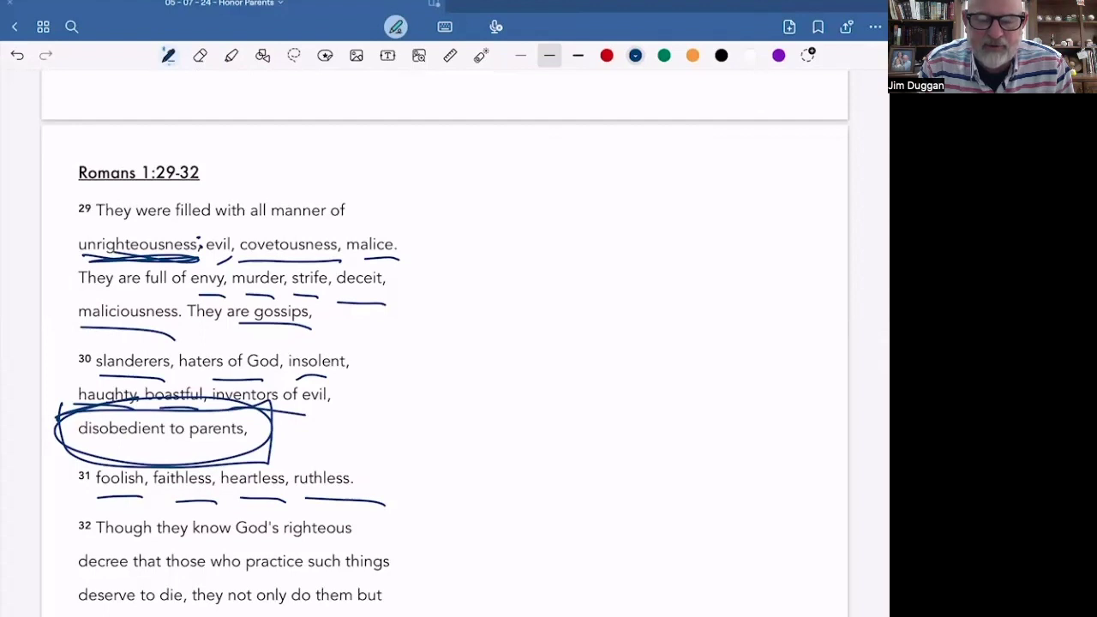
Step: Underline 'Though they know God's righteous decree' and arrow it up to the circled phrase
scroll(464, 347, down, 5)
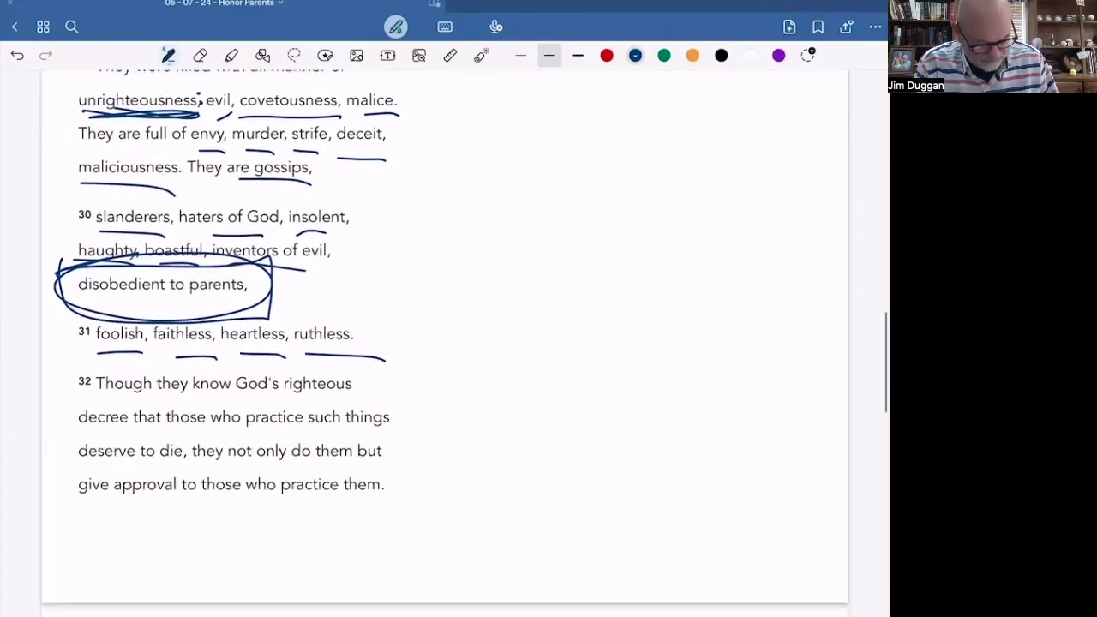
drag(106, 325, 353, 314)
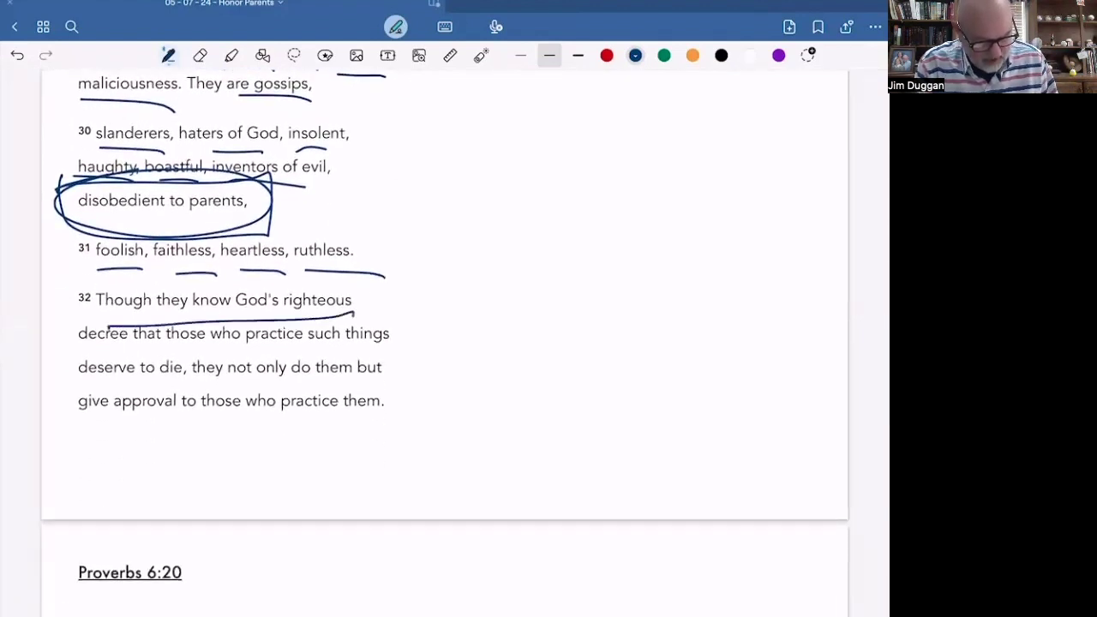
drag(78, 346, 172, 345)
drag(290, 317, 360, 313)
mouse_move(82, 325)
mouse_down()
mouse_move(49, 292)
mouse_move(86, 216)
mouse_move(107, 248)
mouse_up()
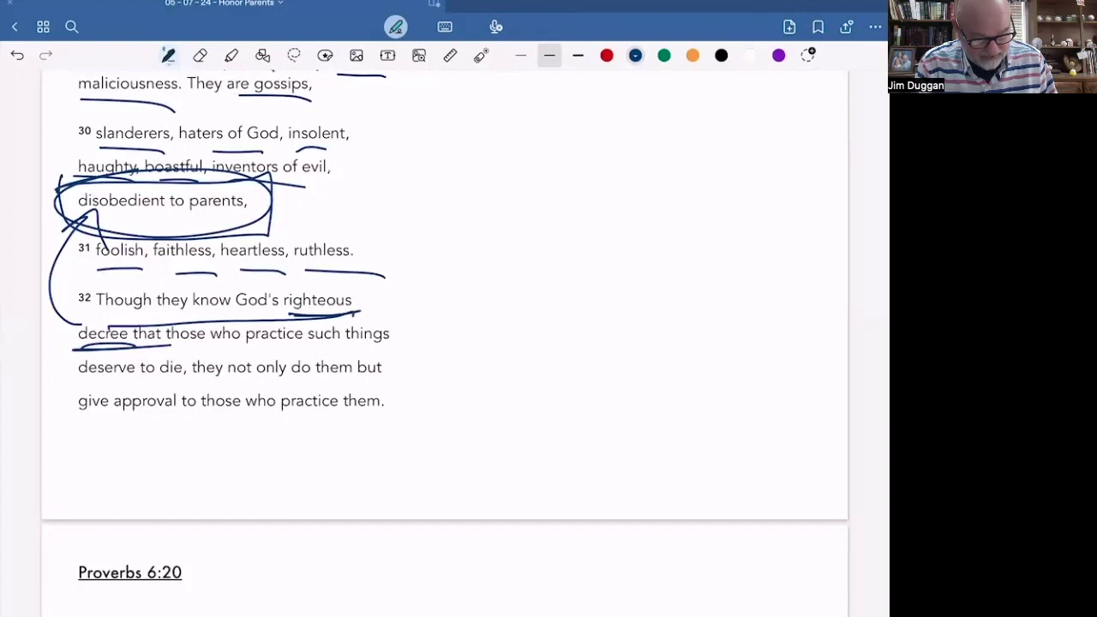
Step: Underline 'deserve to die' and retrace the circle around 'disobedient to parents'
drag(91, 381, 182, 386)
drag(67, 196, 260, 194)
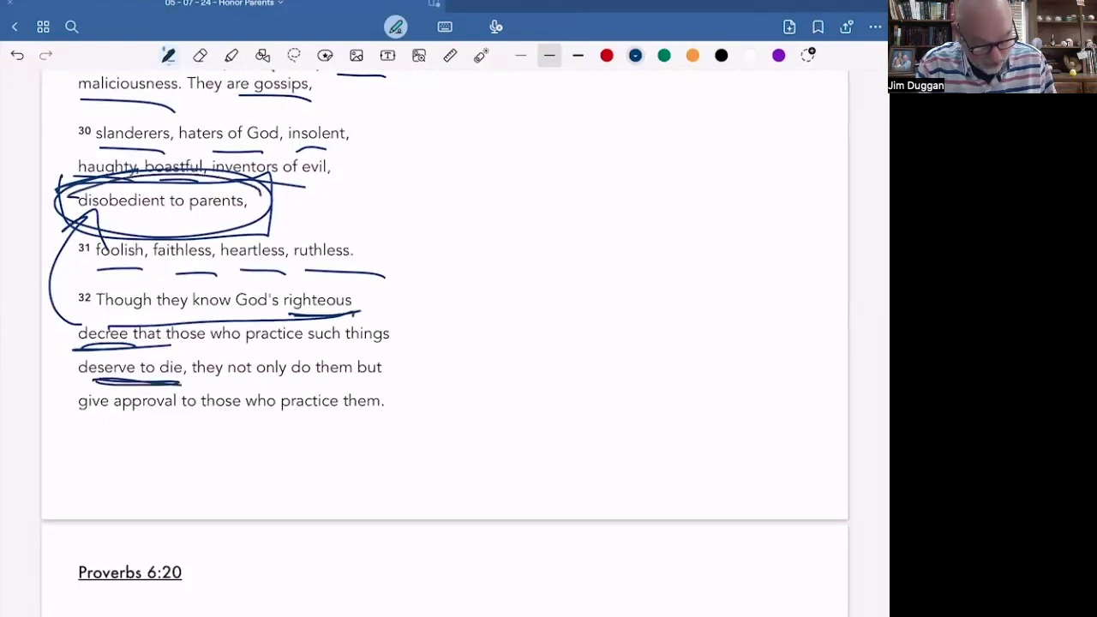
drag(127, 381, 179, 383)
drag(75, 379, 183, 387)
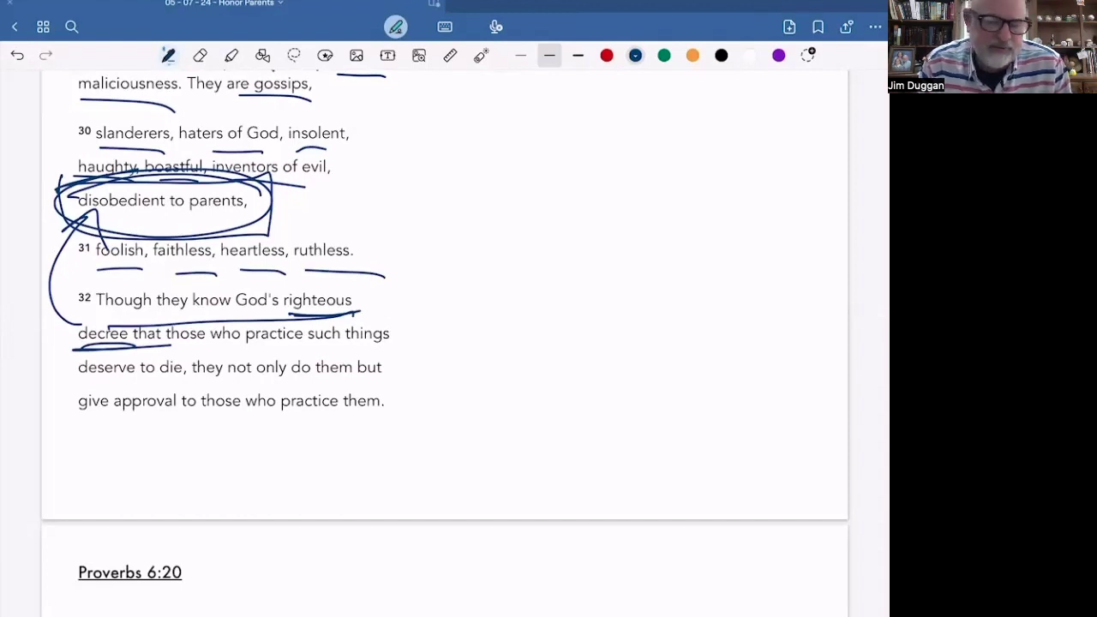
Step: Write the heading '② Grown Up : FOLLOW' above Proverbs 6:20
scroll(446, 343, down, 5)
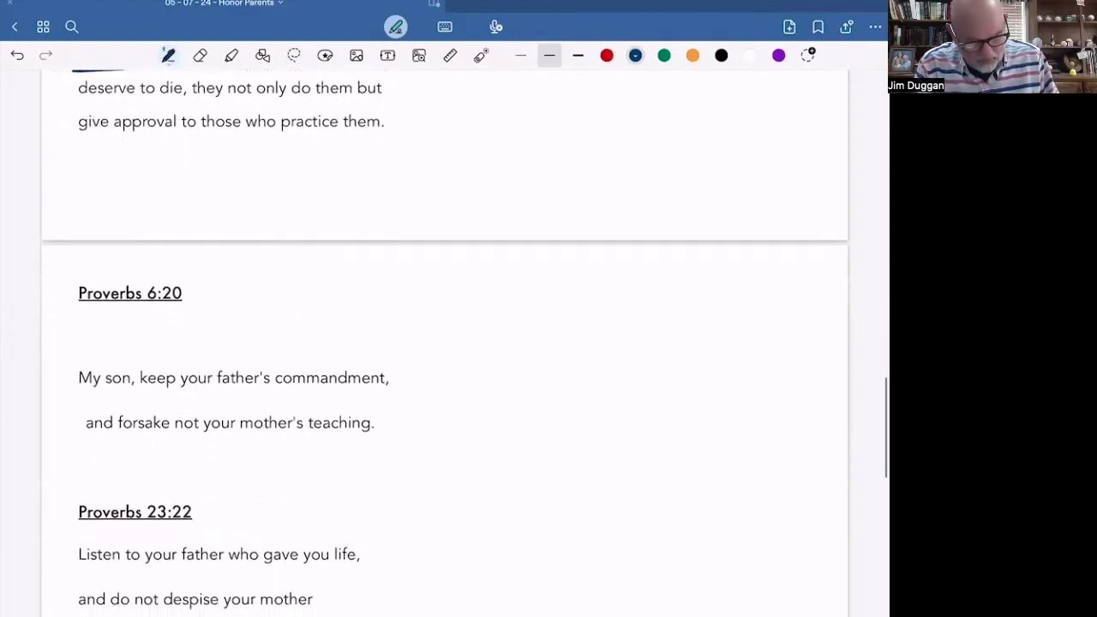
mouse_move(249, 262)
mouse_down()
mouse_move(271, 281)
mouse_move(267, 295)
mouse_move(247, 254)
mouse_up()
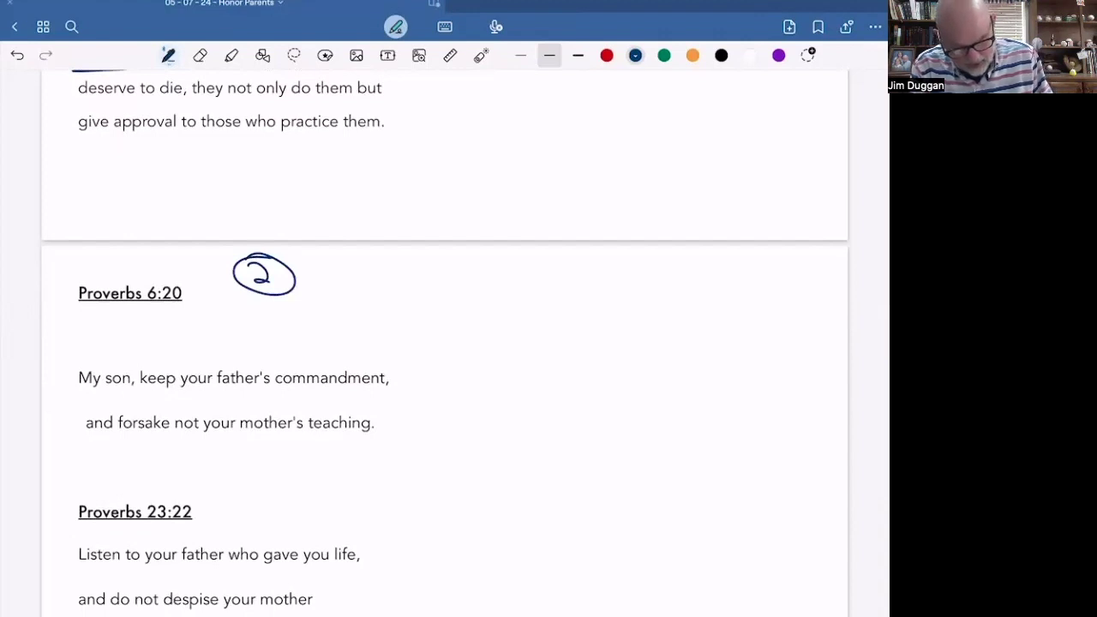
mouse_move(332, 265)
mouse_down()
mouse_move(324, 276)
mouse_move(420, 290)
mouse_move(430, 267)
mouse_up()
mouse_move(432, 278)
mouse_down()
mouse_move(433, 307)
mouse_move(434, 287)
mouse_move(517, 259)
mouse_move(504, 276)
mouse_up()
drag(518, 271, 557, 286)
drag(572, 274, 566, 280)
mouse_move(581, 270)
mouse_down()
mouse_move(593, 285)
mouse_move(610, 258)
mouse_up()
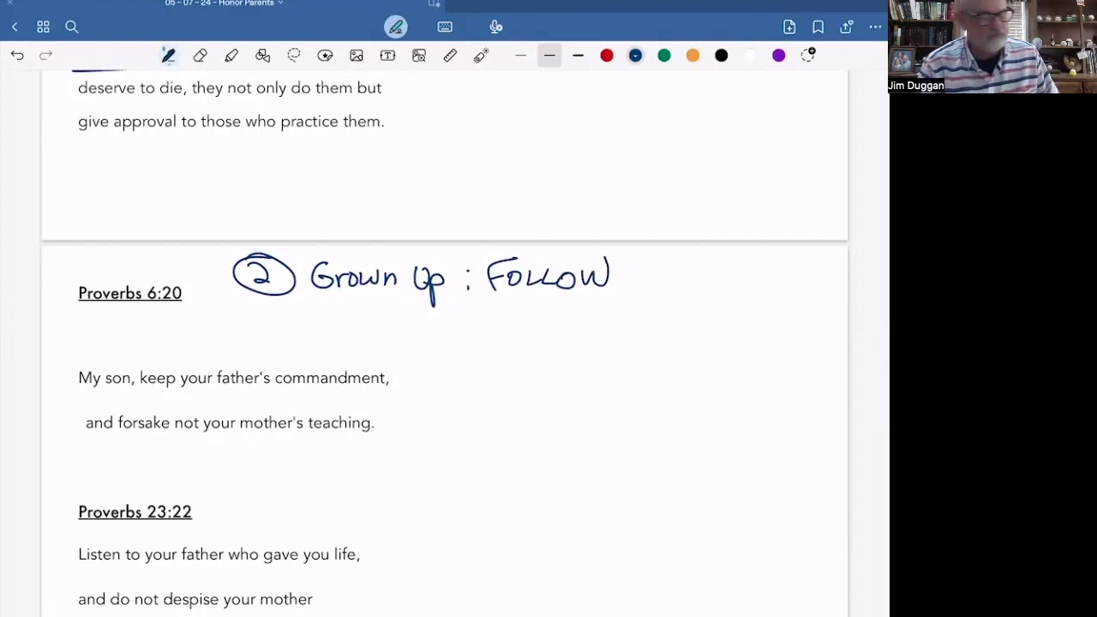
Step: Underline 'keep' and 'mother's teaching', circle 'forsake', and draw a line from 'keep'
scroll(464, 340, down, 3)
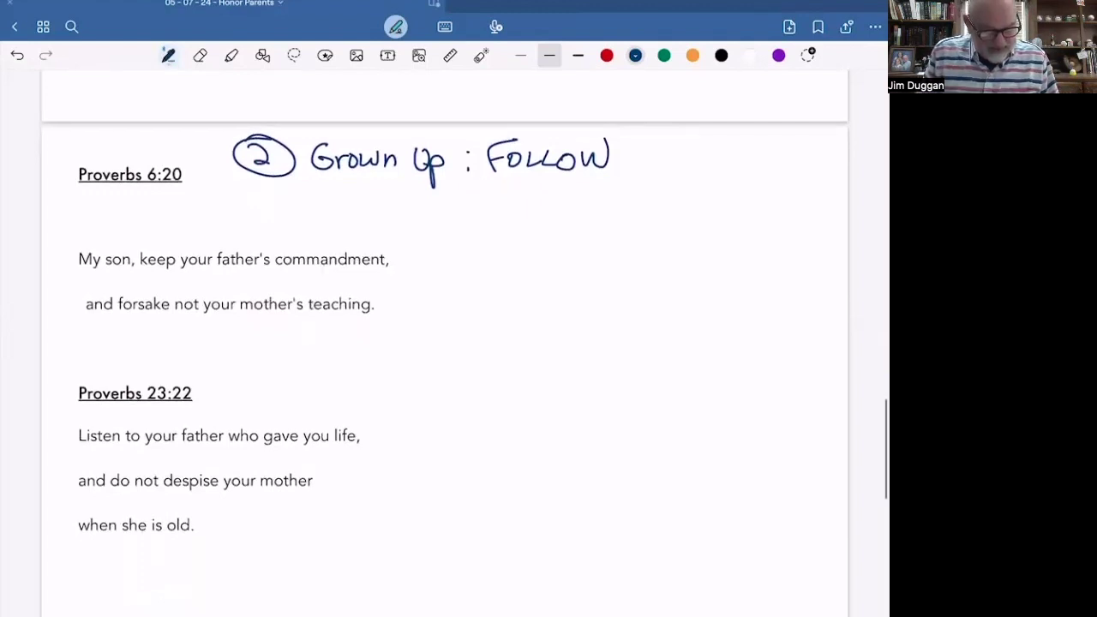
mouse_move(141, 270)
mouse_down()
mouse_move(176, 272)
mouse_move(145, 273)
mouse_move(179, 309)
mouse_move(185, 283)
mouse_up()
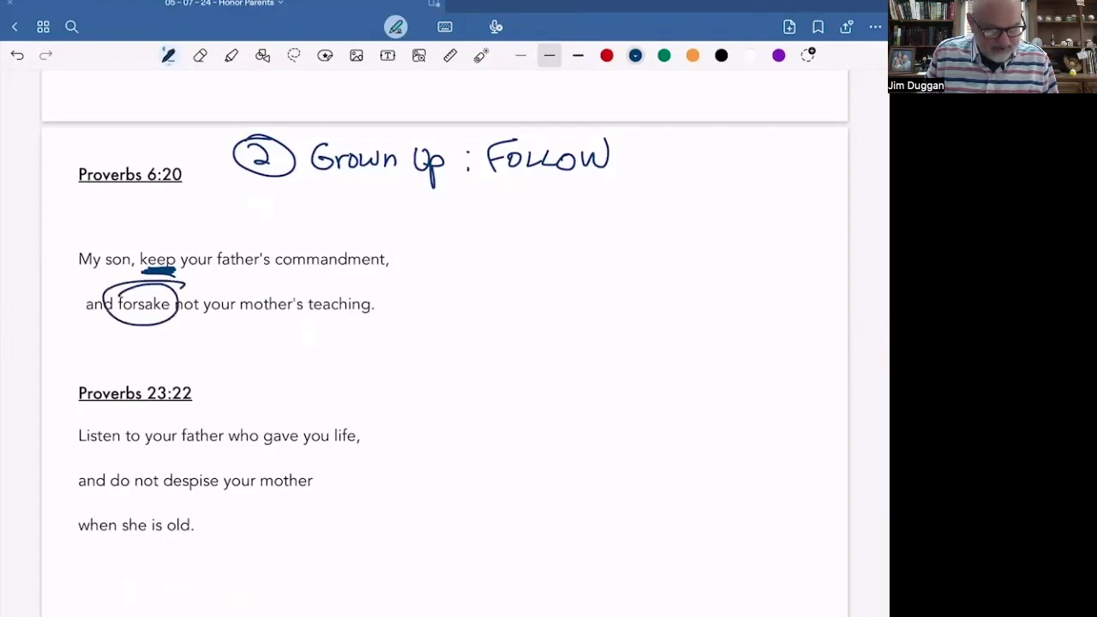
drag(225, 321, 369, 319)
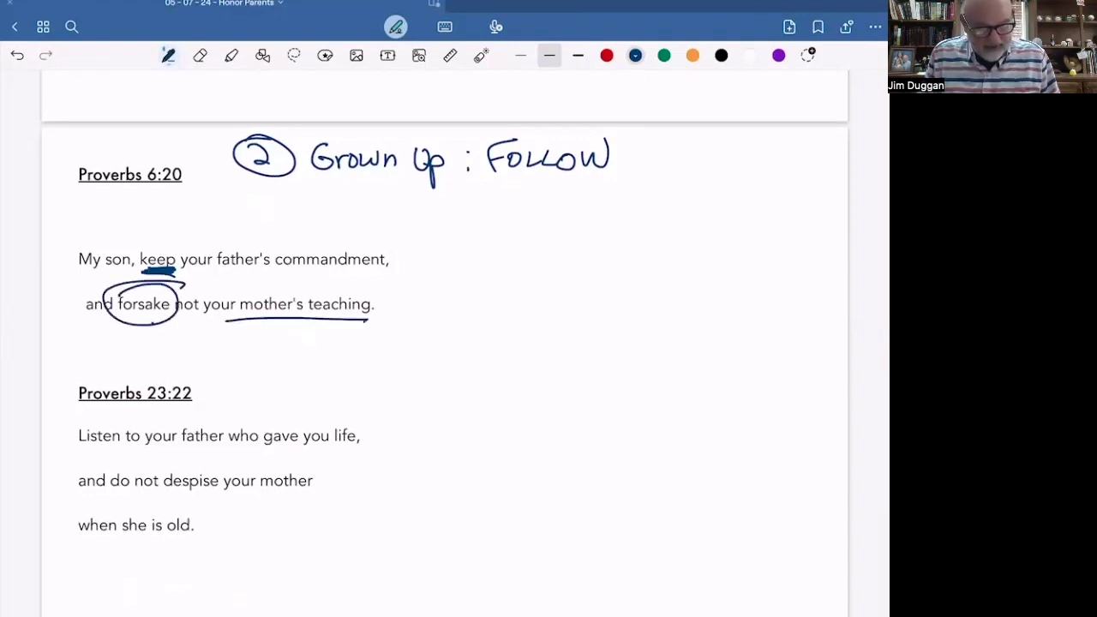
mouse_move(186, 271)
mouse_down()
mouse_move(197, 290)
mouse_move(461, 275)
mouse_move(483, 285)
mouse_move(523, 245)
mouse_move(519, 269)
mouse_up()
Step: Write 'ongoing truth' at the line's end and '+ or —' beside it
mouse_move(538, 223)
mouse_down()
mouse_move(540, 253)
mouse_move(549, 237)
mouse_up()
mouse_move(545, 247)
mouse_down()
mouse_move(555, 235)
mouse_move(563, 245)
mouse_up()
mouse_move(567, 204)
mouse_down()
mouse_move(564, 243)
mouse_move(576, 225)
mouse_up()
mouse_move(576, 204)
mouse_down()
mouse_move(572, 240)
mouse_move(587, 243)
mouse_up()
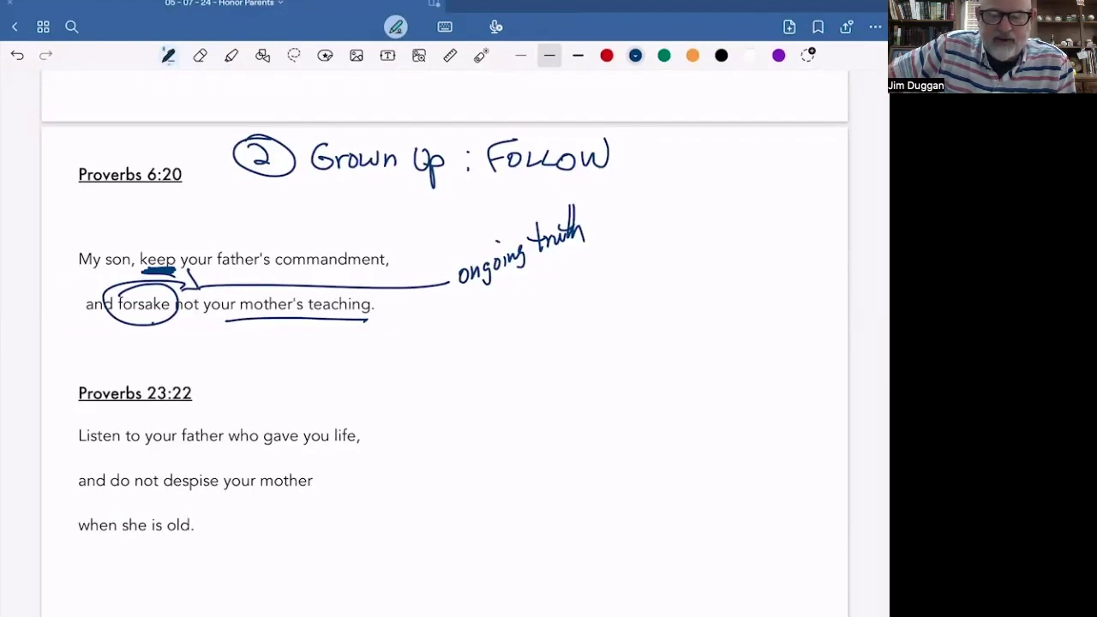
drag(591, 273, 592, 315)
drag(570, 289, 703, 294)
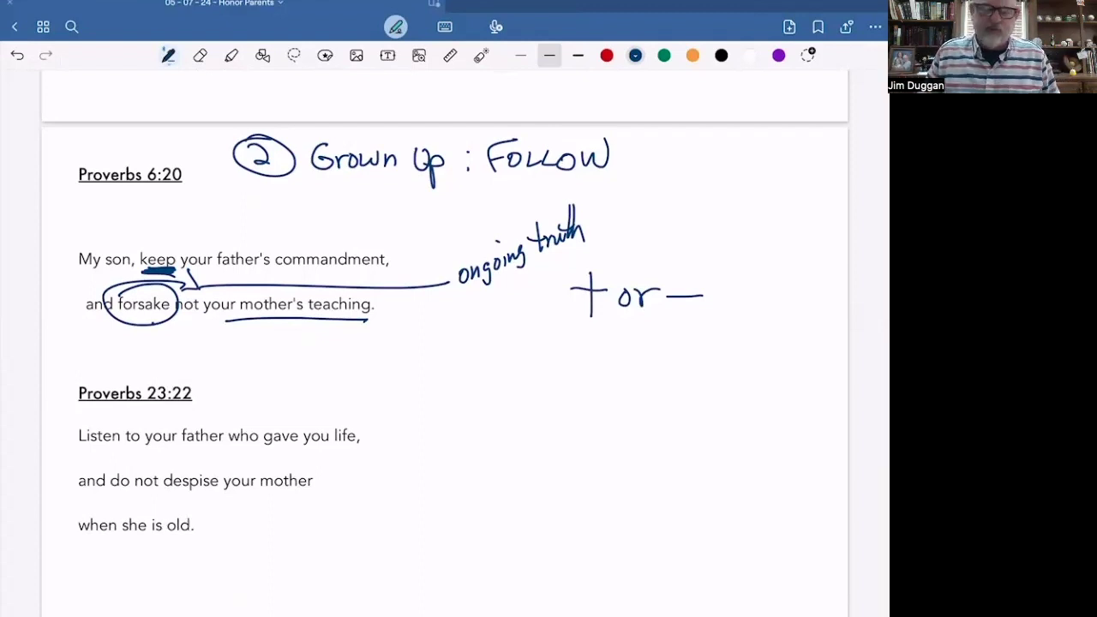
Step: Circle 'Listen' and 'do not despise', underline 'father who gave you life' and 'when she is old'
scroll(444, 343, down, 2)
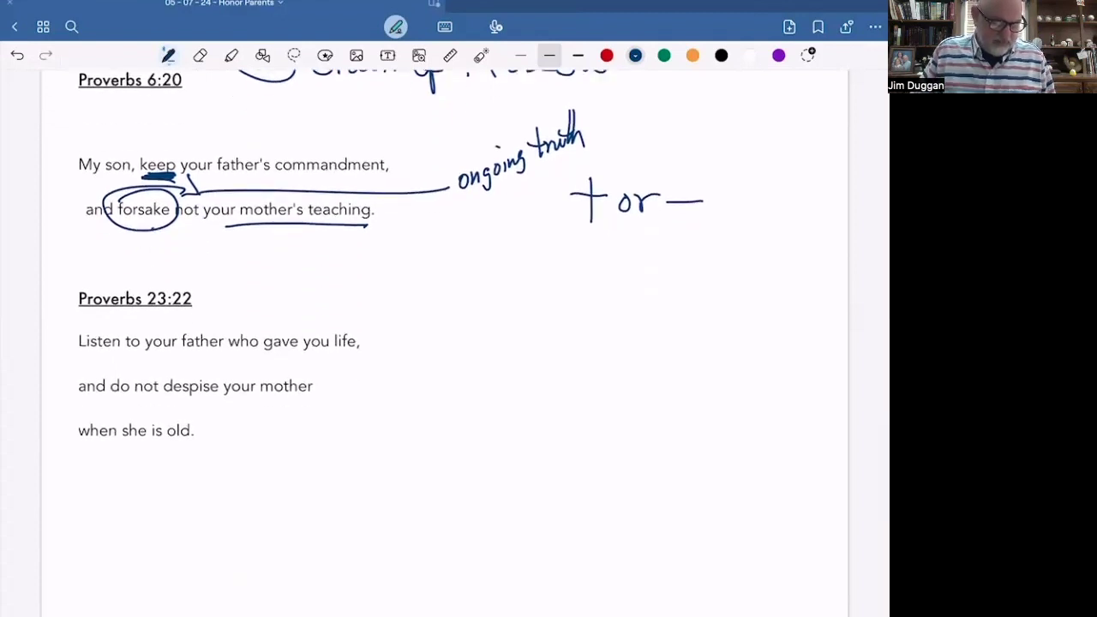
mouse_move(86, 319)
mouse_down()
mouse_move(126, 322)
mouse_move(93, 334)
mouse_up()
drag(177, 360, 360, 365)
mouse_move(112, 378)
mouse_down()
mouse_move(189, 410)
mouse_move(172, 376)
mouse_up()
drag(194, 447, 68, 449)
drag(69, 450, 204, 453)
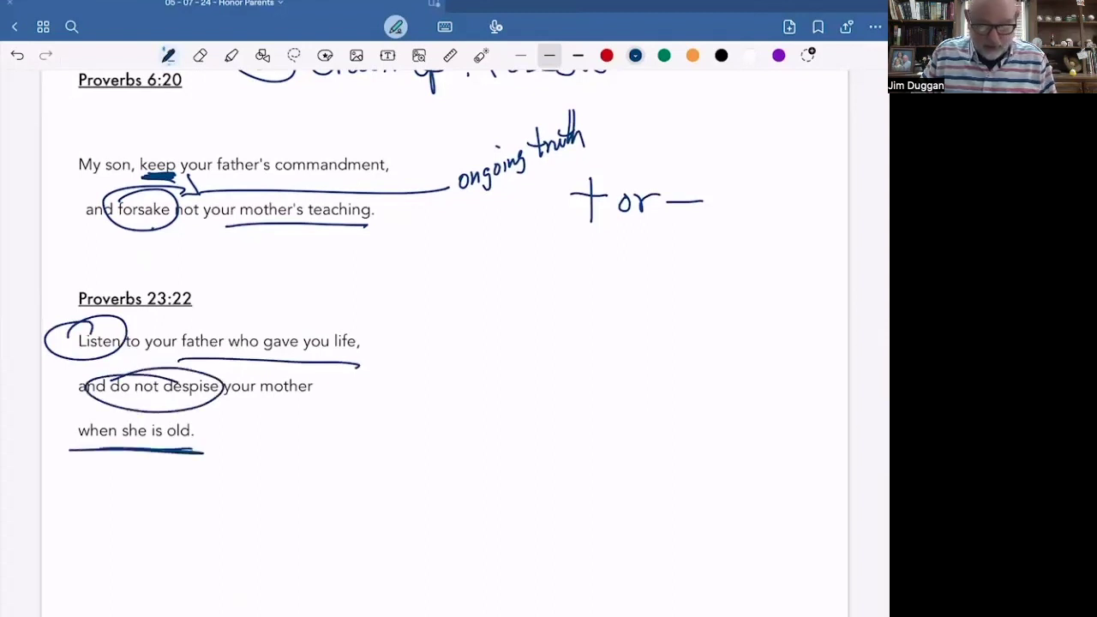
Step: Arrow down from 'ongoing truth', write 'live what you were taught', and box the FOLLOW heading
mouse_move(466, 197)
mouse_down()
mouse_move(412, 373)
mouse_move(420, 379)
mouse_up()
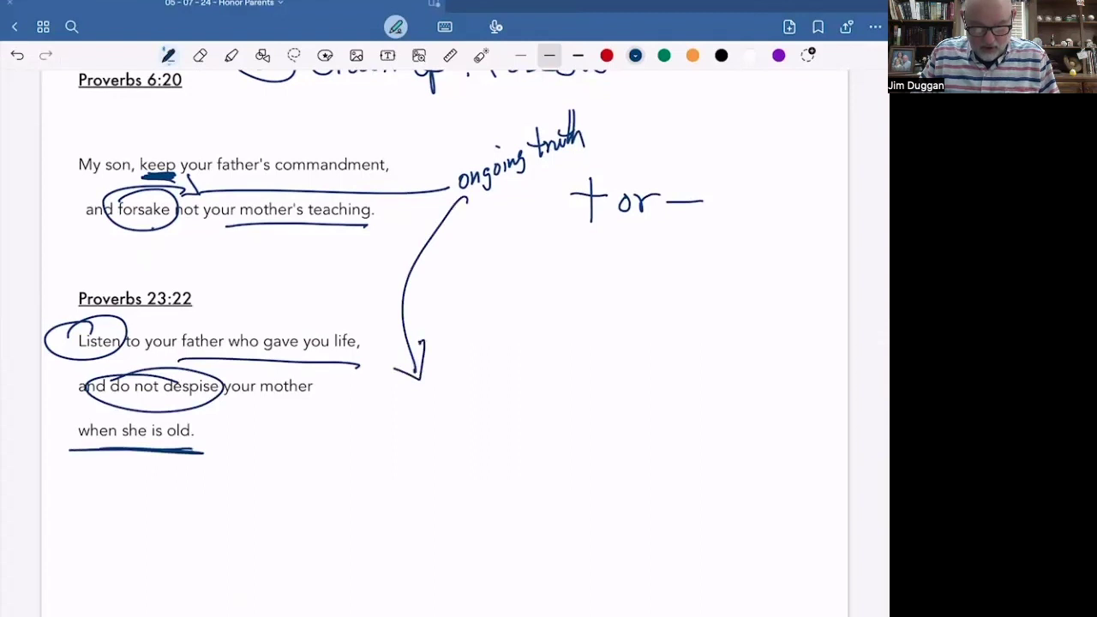
mouse_move(455, 364)
mouse_down()
mouse_move(482, 353)
mouse_move(487, 369)
mouse_move(525, 351)
mouse_up()
mouse_move(528, 310)
mouse_down()
mouse_move(553, 356)
mouse_move(561, 304)
mouse_move(610, 330)
mouse_move(632, 319)
mouse_up()
mouse_move(473, 395)
mouse_down()
mouse_move(478, 416)
mouse_move(539, 385)
mouse_up()
drag(547, 352, 557, 393)
mouse_move(541, 379)
mouse_down()
mouse_move(564, 370)
mouse_move(571, 388)
mouse_move(591, 373)
mouse_move(588, 386)
mouse_up()
drag(605, 341, 616, 372)
drag(623, 336, 626, 370)
drag(612, 353, 635, 349)
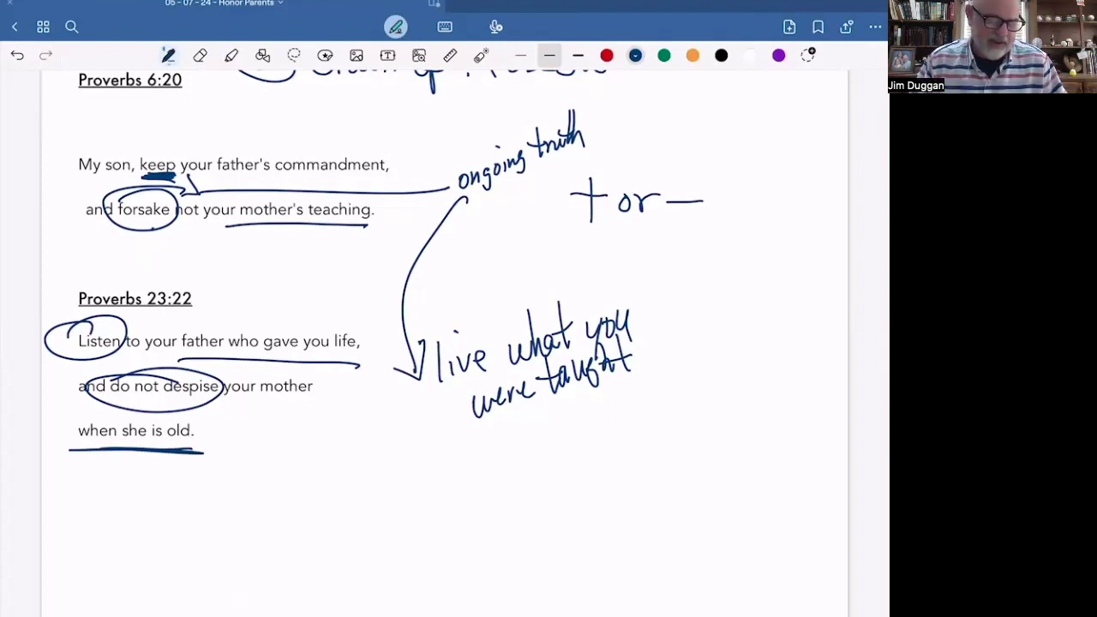
scroll(466, 290, up, 3)
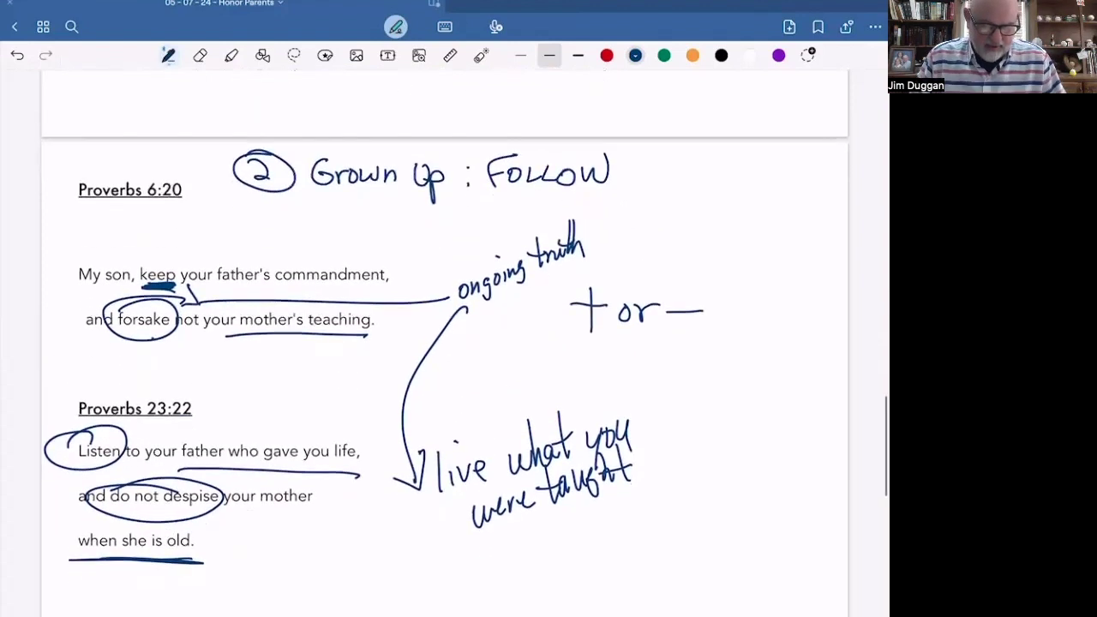
mouse_move(227, 147)
mouse_down()
mouse_move(645, 169)
mouse_move(228, 228)
mouse_move(228, 137)
mouse_up()
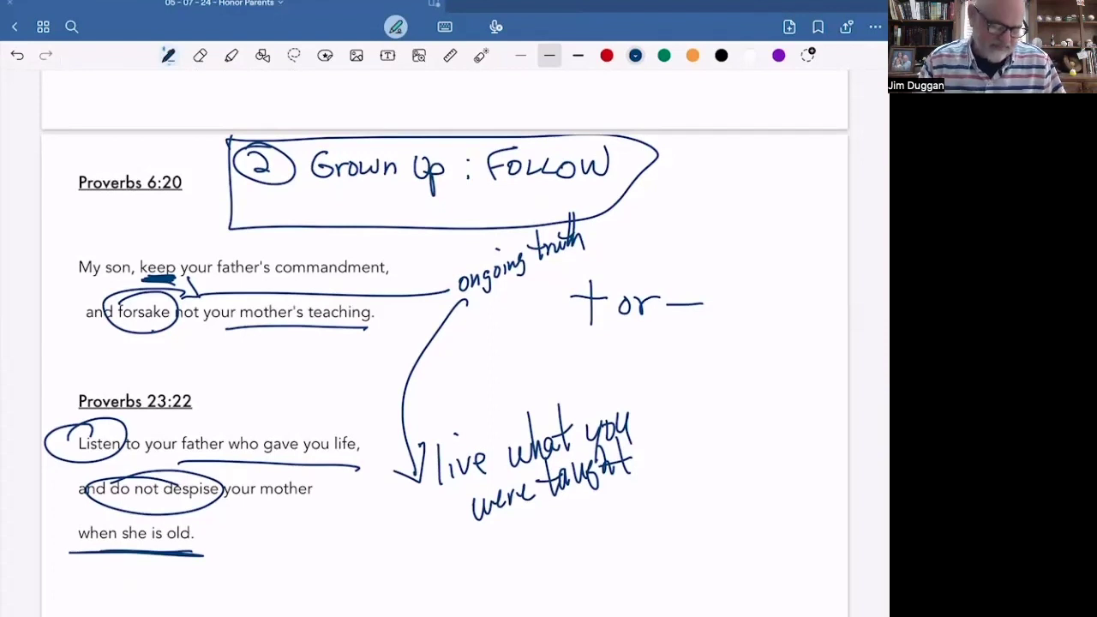
Step: On the Mark 7:8-13 page, handwrite a circled 3 followed by 'GROWING OLD :'
scroll(444, 343, down, 10)
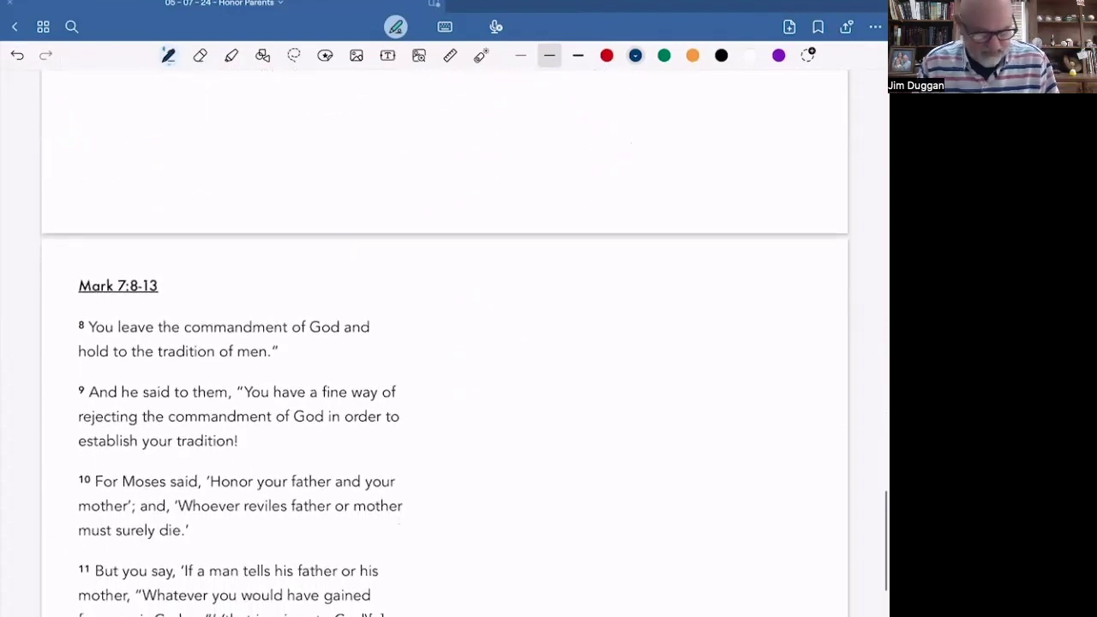
mouse_move(230, 256)
mouse_down()
mouse_move(239, 266)
mouse_move(228, 274)
mouse_up()
mouse_move(244, 246)
mouse_down()
mouse_move(216, 268)
mouse_move(249, 247)
mouse_move(312, 269)
mouse_up()
mouse_move(316, 257)
mouse_down()
mouse_move(317, 276)
mouse_move(332, 274)
mouse_up()
mouse_move(345, 255)
mouse_down()
mouse_move(341, 266)
mouse_move(346, 257)
mouse_up()
drag(361, 257, 388, 256)
mouse_move(395, 257)
mouse_down()
mouse_move(395, 273)
mouse_move(424, 252)
mouse_move(439, 268)
mouse_move(477, 256)
mouse_move(516, 279)
mouse_up()
drag(515, 248, 516, 278)
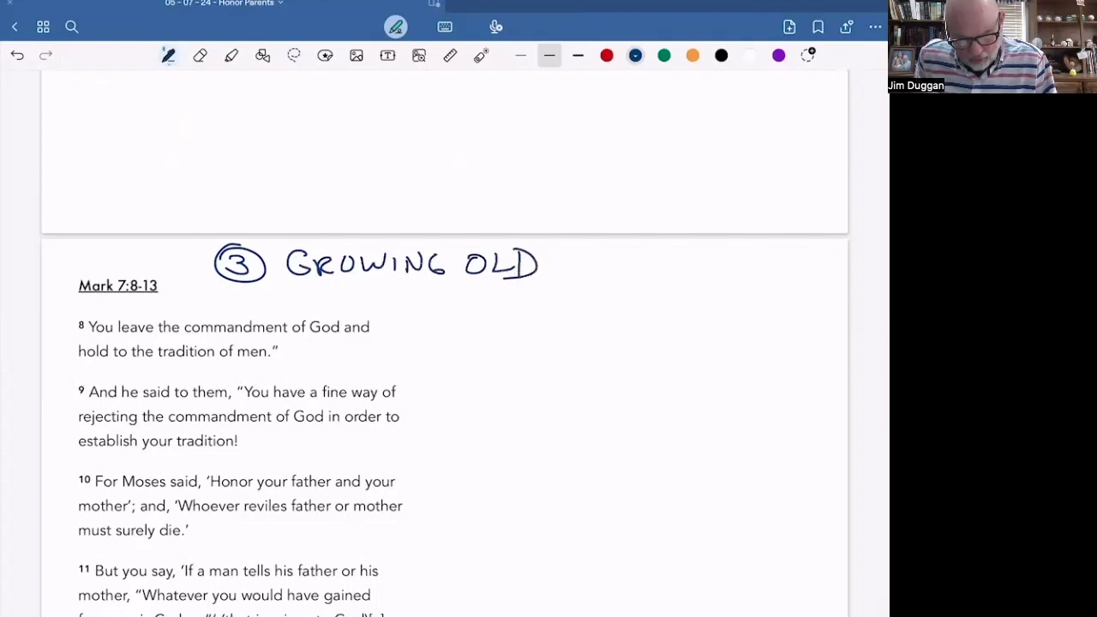
mouse_move(430, 265)
mouse_down()
mouse_move(448, 268)
mouse_move(441, 283)
mouse_up()
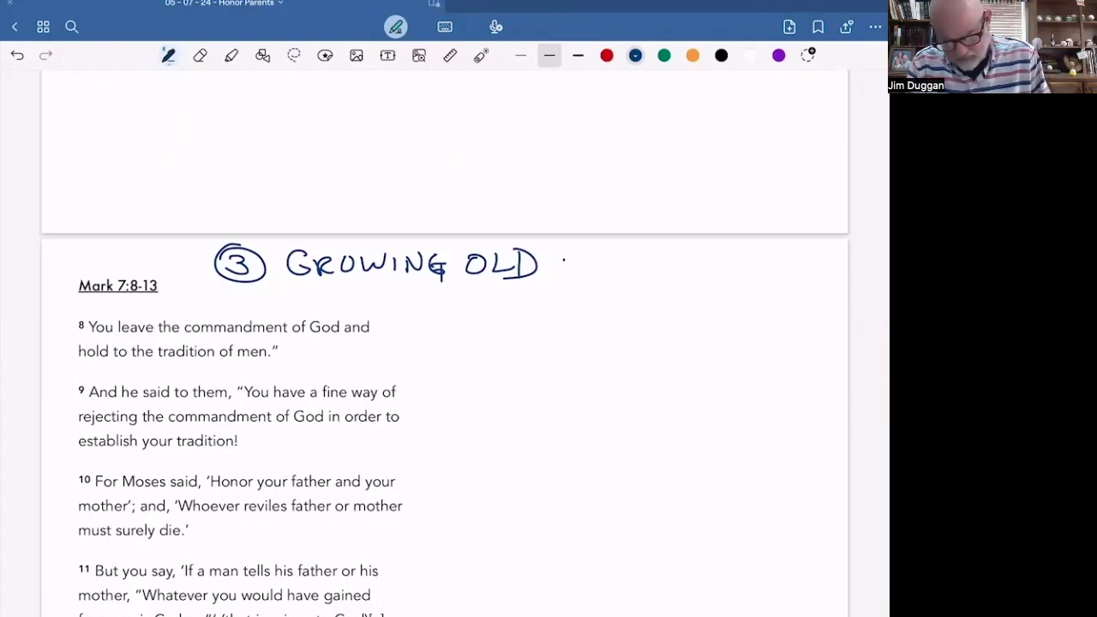
drag(566, 270, 565, 272)
Step: Finish the heading with 'PROVIDE' and underline it
drag(595, 266, 597, 295)
drag(595, 247, 614, 273)
mouse_move(614, 276)
mouse_down()
mouse_move(619, 293)
mouse_move(634, 271)
mouse_up()
drag(634, 274, 660, 288)
drag(662, 271, 688, 270)
drag(697, 264, 704, 288)
mouse_move(719, 264)
mouse_down()
mouse_move(717, 285)
mouse_move(741, 283)
mouse_up()
drag(727, 276, 742, 274)
drag(717, 264, 746, 262)
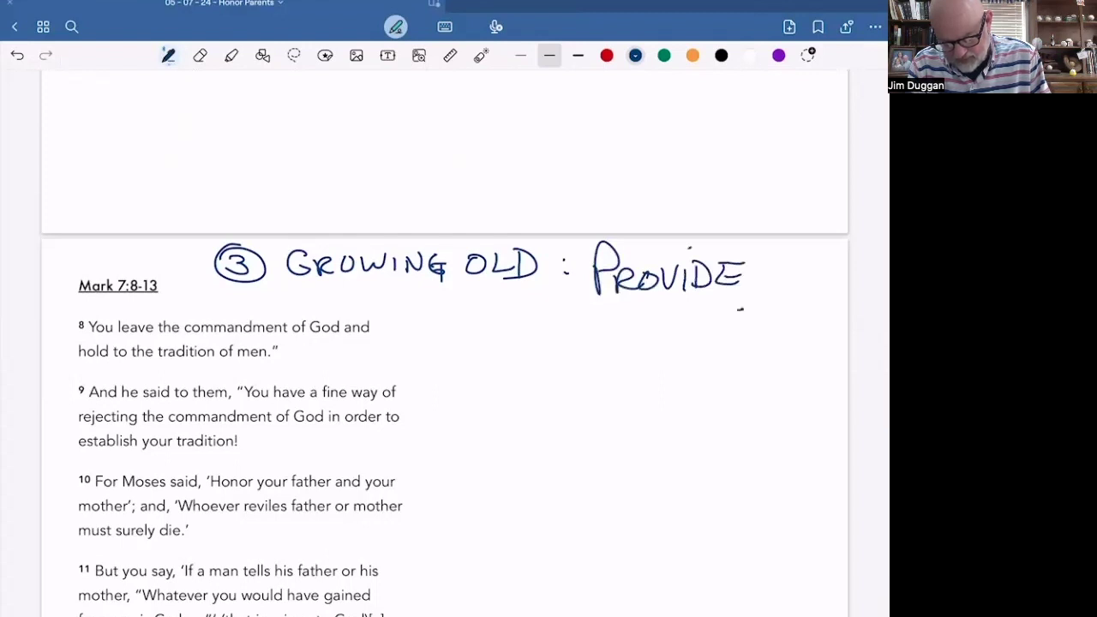
drag(741, 310, 580, 306)
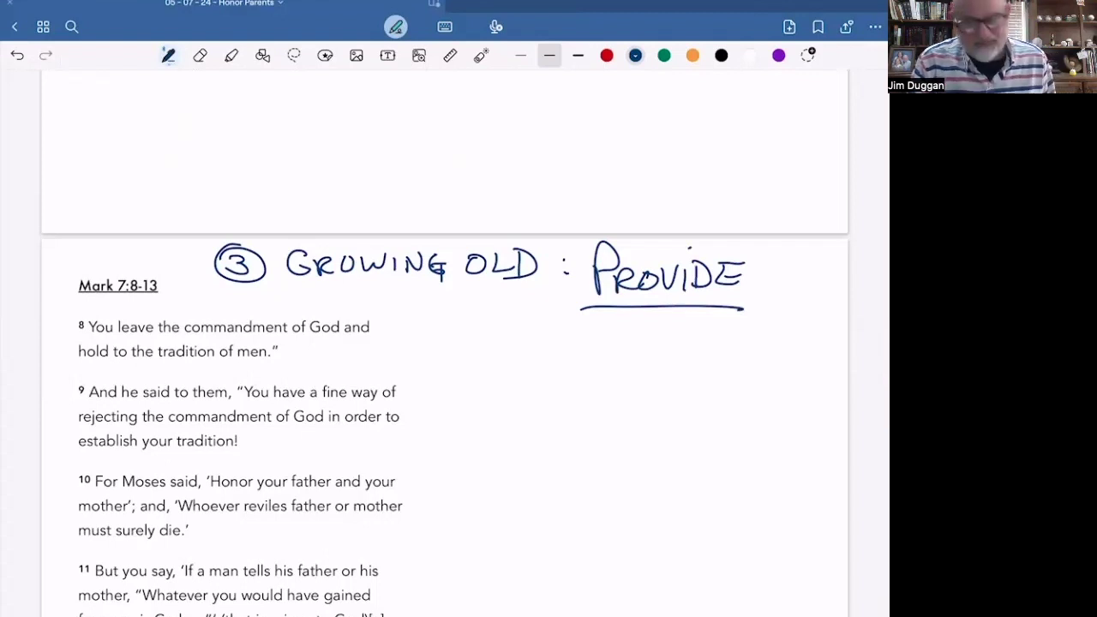
scroll(446, 343, down, 4)
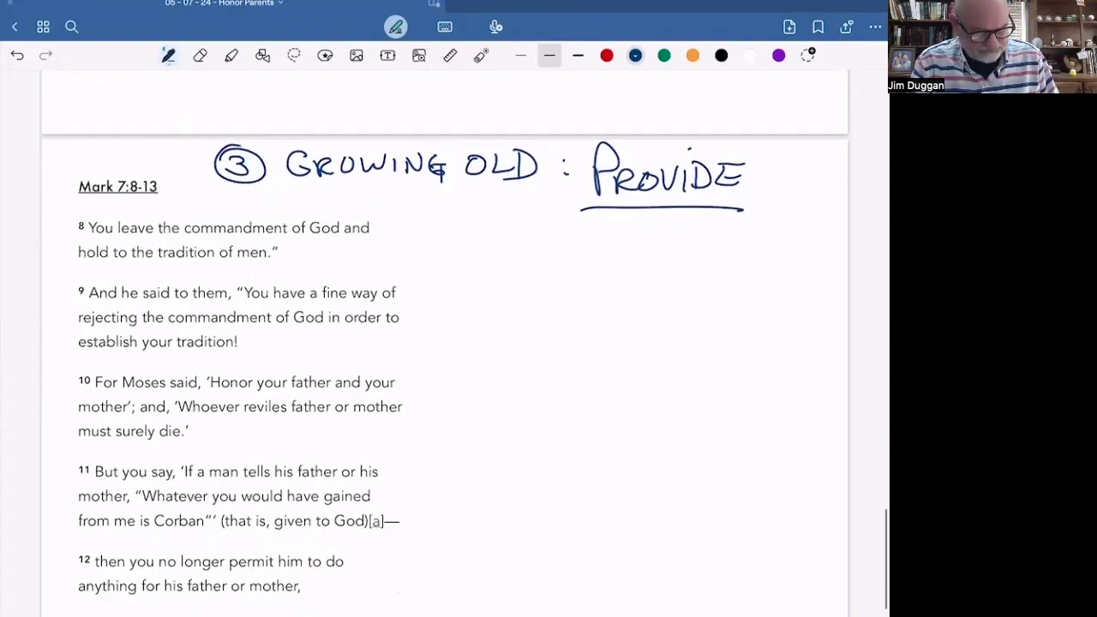
scroll(446, 342, down, 1)
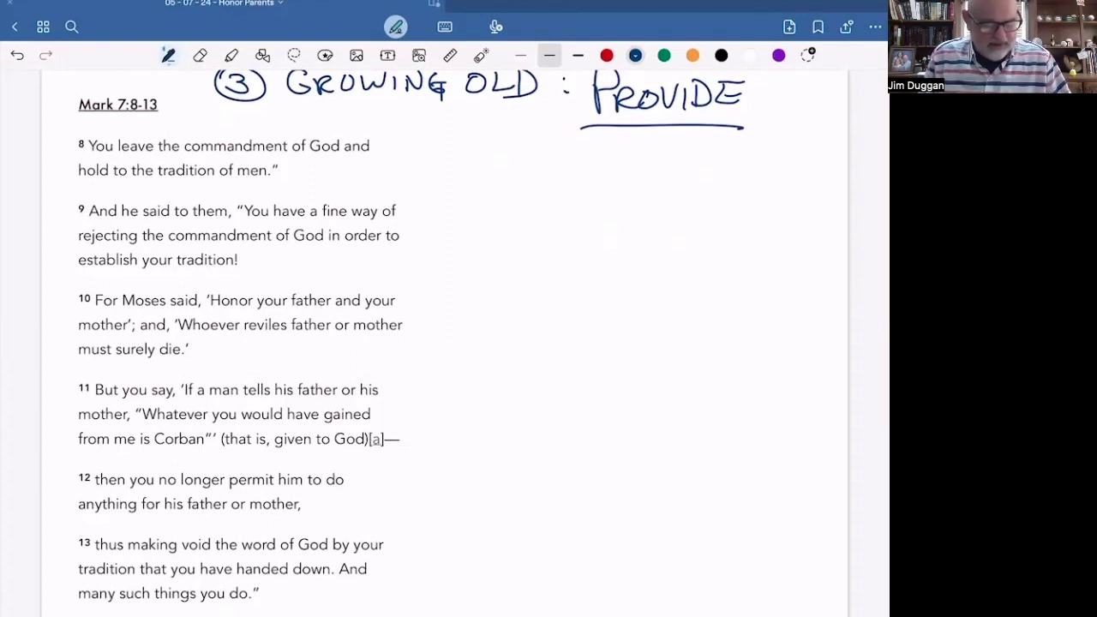
Step: Draw an arrow below PROVIDE pointing to a handwritten, underlined 'POSITIVE'
drag(450, 175, 504, 211)
drag(495, 171, 490, 218)
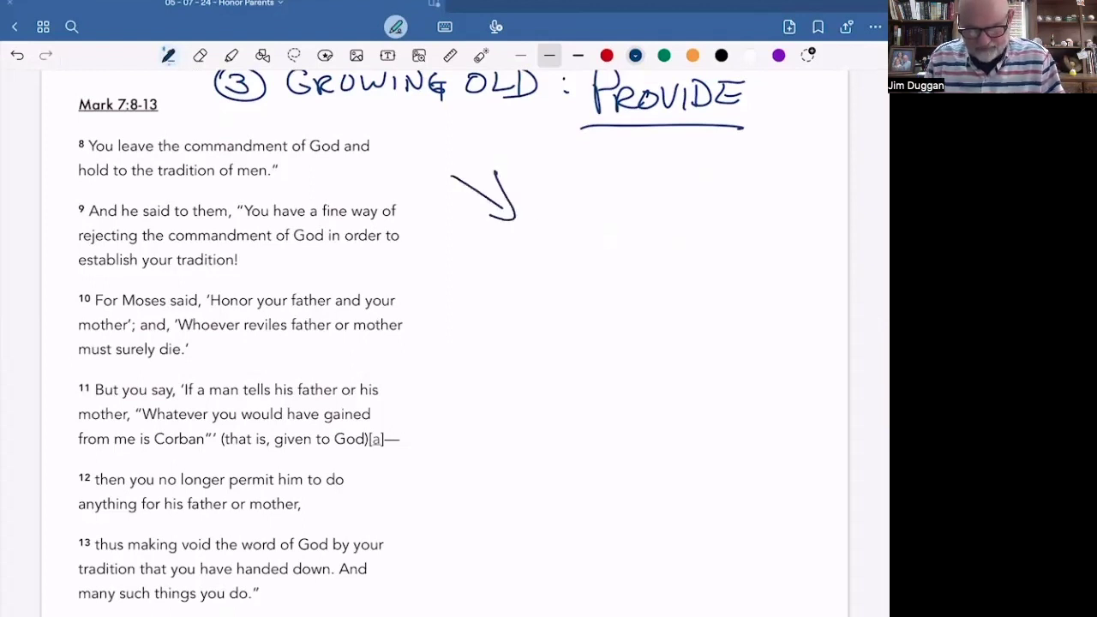
drag(536, 181, 538, 238)
mouse_move(534, 184)
mouse_down()
mouse_move(539, 211)
mouse_move(562, 212)
mouse_move(571, 231)
mouse_up()
click(586, 213)
mouse_move(598, 213)
mouse_down()
mouse_move(599, 237)
mouse_move(634, 207)
mouse_up()
mouse_move(619, 206)
mouse_down()
mouse_move(619, 233)
mouse_move(641, 231)
mouse_up()
mouse_move(652, 206)
mouse_down()
mouse_move(657, 232)
mouse_move(676, 199)
mouse_up()
mouse_move(679, 206)
mouse_down()
mouse_move(692, 233)
mouse_move(703, 201)
mouse_up()
click(642, 182)
mouse_move(720, 248)
mouse_down()
mouse_move(512, 252)
mouse_move(554, 299)
mouse_up()
Step: Draw a down arrow under POSITIVE and write 'do all you can'
drag(545, 281, 560, 271)
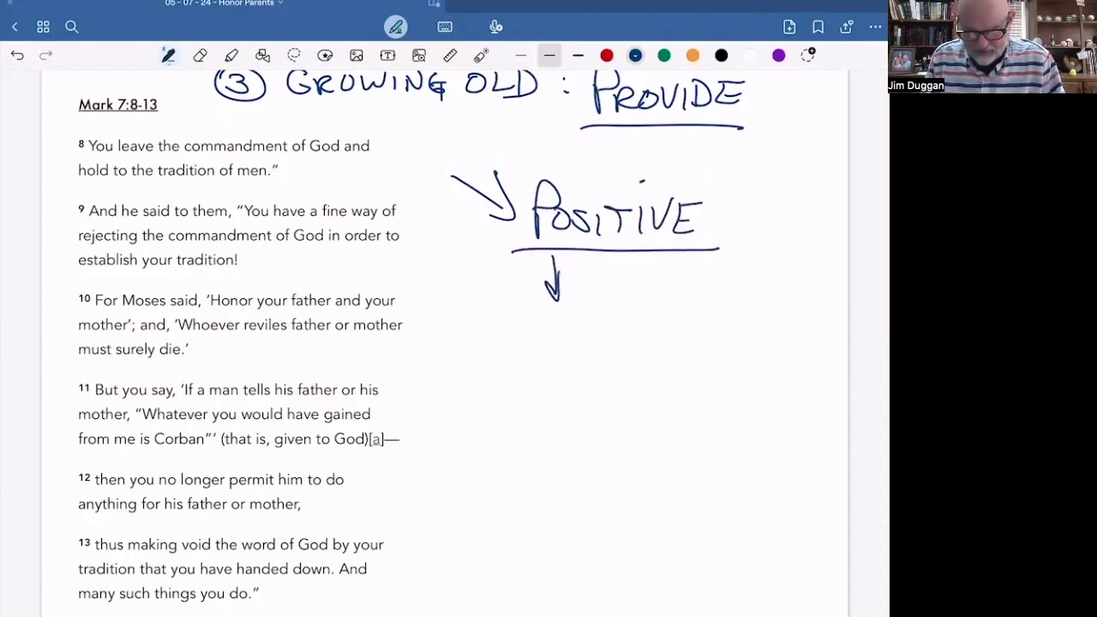
mouse_move(521, 318)
mouse_down()
mouse_move(525, 329)
mouse_move(532, 319)
mouse_up()
drag(563, 310, 566, 322)
mouse_move(574, 294)
mouse_down()
mouse_move(573, 324)
mouse_move(585, 323)
mouse_up()
mouse_move(600, 307)
mouse_down()
mouse_move(613, 319)
mouse_move(608, 338)
mouse_up()
mouse_move(626, 305)
mouse_down()
mouse_move(643, 323)
mouse_move(670, 317)
mouse_up()
mouse_move(688, 304)
mouse_down()
mouse_move(691, 317)
mouse_move(710, 317)
mouse_up()
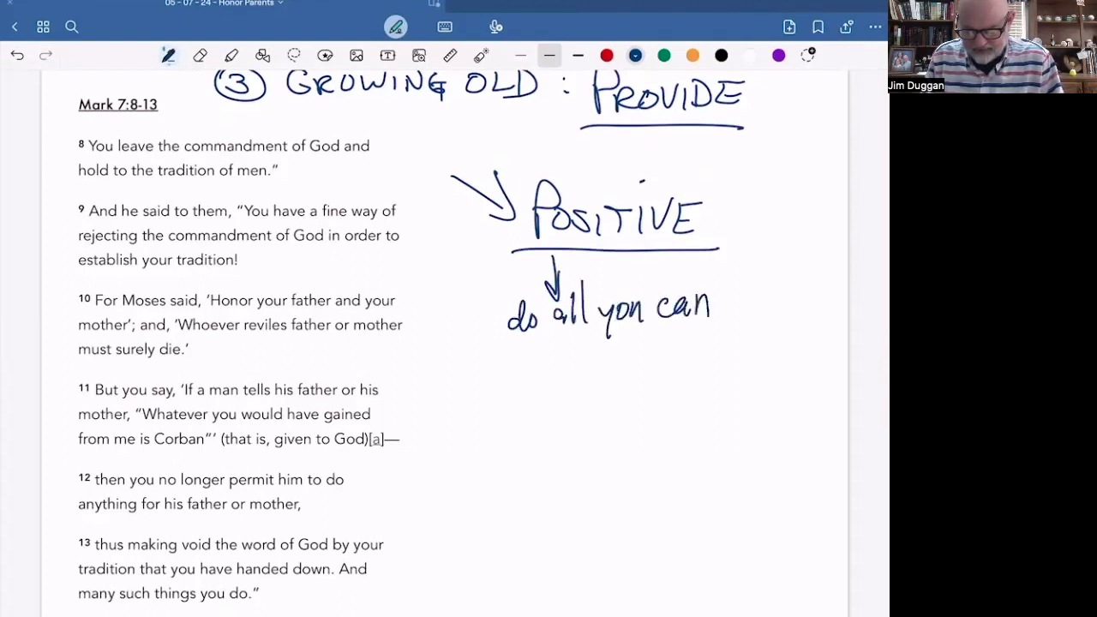
Step: Continue the note on the next line with 'for your parents'
drag(526, 355, 513, 388)
mouse_move(505, 363)
mouse_down()
mouse_move(530, 360)
mouse_move(540, 377)
mouse_up()
drag(542, 363, 564, 367)
mouse_move(572, 358)
mouse_down()
mouse_move(566, 388)
mouse_move(590, 360)
mouse_move(602, 369)
mouse_up()
drag(605, 369, 619, 348)
mouse_move(636, 345)
mouse_down()
mouse_move(634, 384)
mouse_move(649, 357)
mouse_up()
drag(653, 343, 661, 357)
mouse_move(667, 347)
mouse_down()
mouse_move(674, 336)
mouse_move(693, 350)
mouse_up()
drag(698, 350, 717, 349)
mouse_move(710, 332)
mouse_down()
mouse_move(729, 330)
mouse_move(731, 354)
mouse_up()
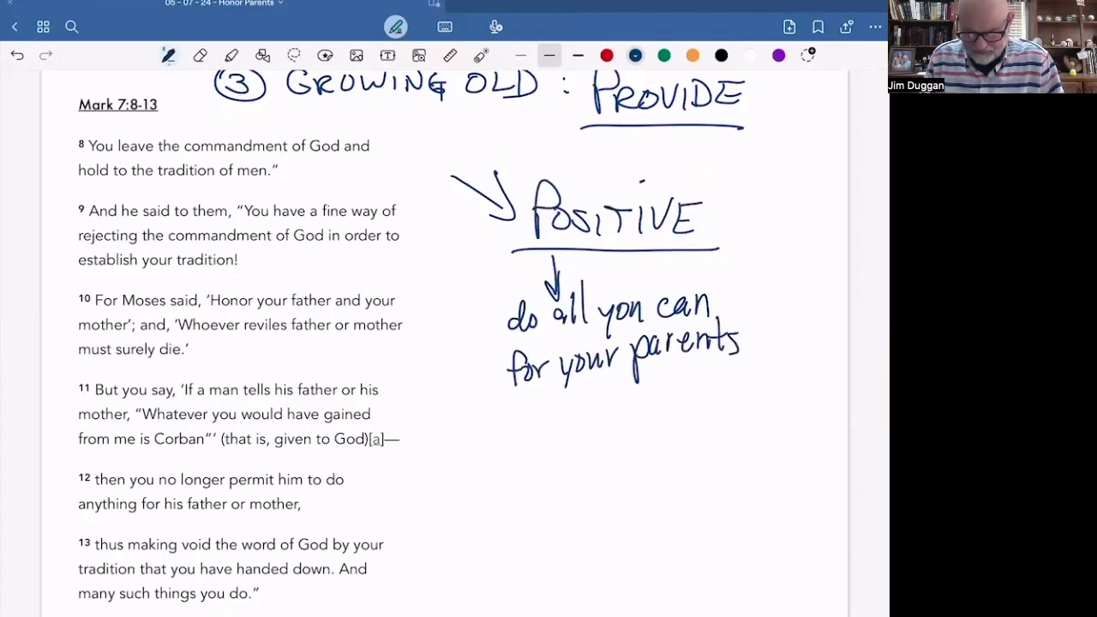
Step: Finish the note with 'who did all for you' and underline 'you can'
mouse_move(523, 415)
mouse_down()
mouse_move(535, 435)
mouse_move(544, 413)
mouse_up()
mouse_move(547, 396)
mouse_down()
mouse_move(558, 433)
mouse_move(570, 414)
mouse_move(595, 425)
mouse_up()
mouse_move(607, 384)
mouse_down()
mouse_move(609, 427)
mouse_move(622, 420)
mouse_up()
drag(631, 380, 631, 423)
drag(614, 389, 662, 419)
drag(667, 372, 669, 415)
mouse_move(683, 365)
mouse_down()
mouse_move(686, 420)
mouse_move(704, 408)
mouse_up()
drag(696, 387, 745, 377)
mouse_move(755, 374)
mouse_down()
mouse_move(763, 419)
mouse_move(779, 379)
mouse_move(799, 402)
mouse_up()
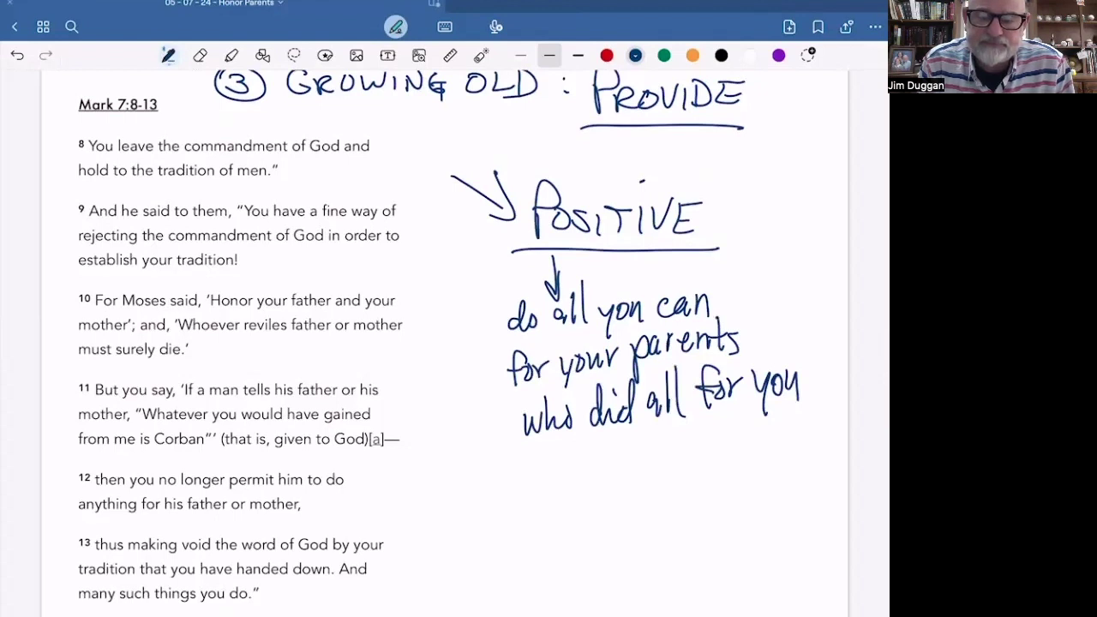
drag(597, 327, 709, 326)
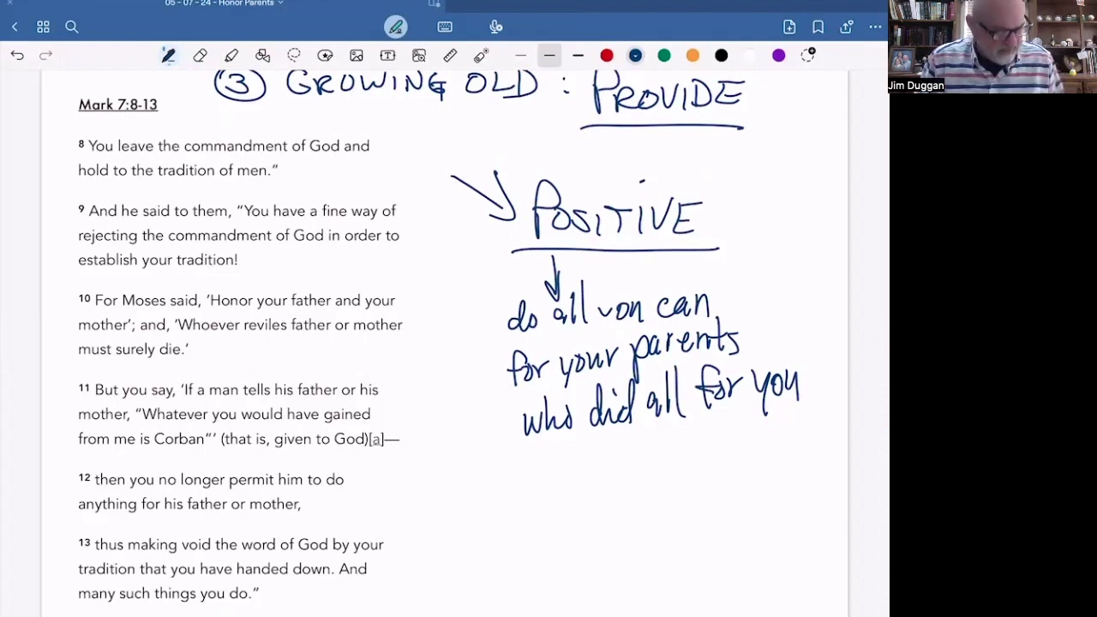
Step: Further down the page, handwrite a circled 4 followed by 'GONE:'
scroll(463, 343, down, 2)
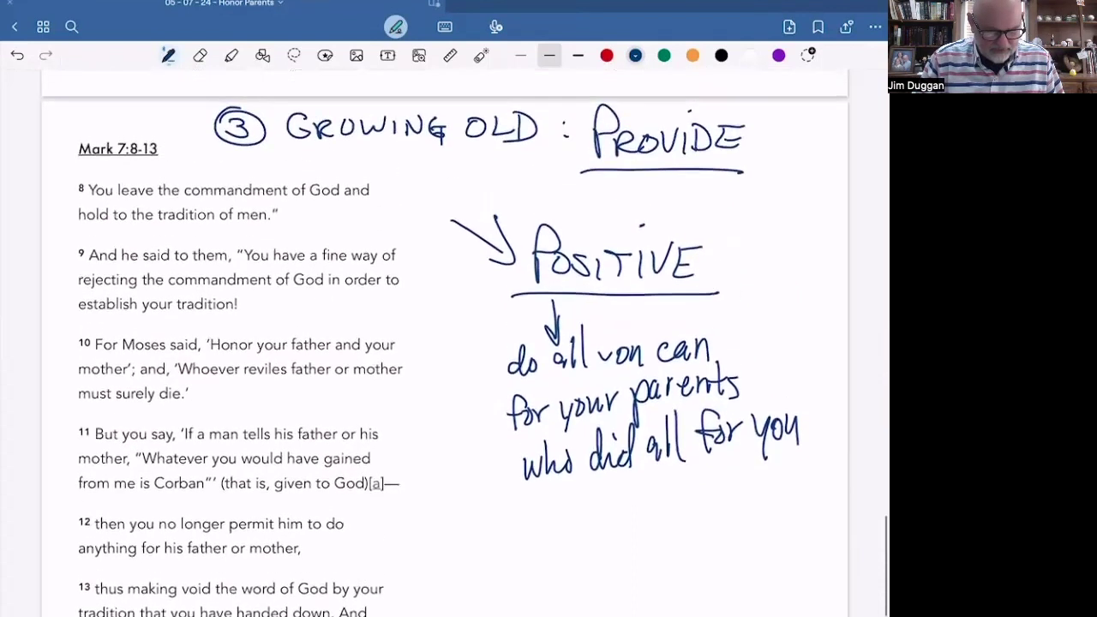
mouse_move(462, 433)
mouse_down()
mouse_move(482, 446)
mouse_move(469, 463)
mouse_up()
drag(474, 416, 428, 411)
mouse_move(545, 425)
mouse_down()
mouse_move(525, 446)
mouse_move(553, 447)
mouse_move(568, 429)
mouse_up()
mouse_move(594, 432)
mouse_down()
mouse_move(594, 465)
mouse_move(616, 421)
mouse_up()
mouse_move(624, 420)
mouse_down()
mouse_move(643, 462)
mouse_move(643, 441)
mouse_up()
drag(619, 422, 650, 419)
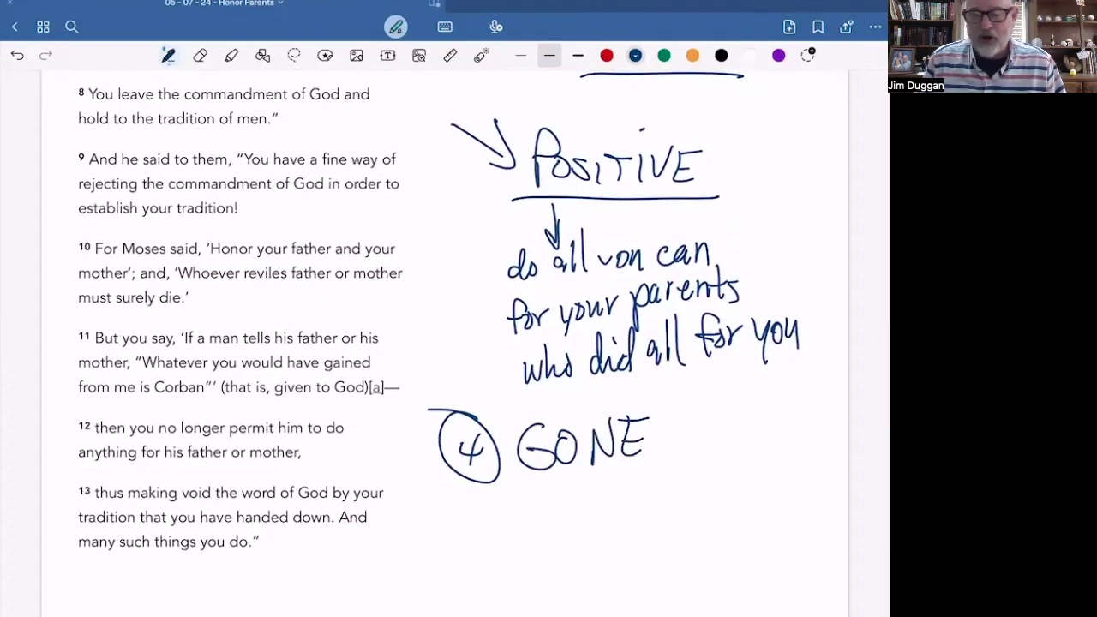
click(660, 432)
click(659, 452)
Step: Write 'LEGACY' below GONE, ending with a long tail
mouse_move(584, 478)
mouse_down()
mouse_move(620, 520)
mouse_move(645, 522)
mouse_move(652, 506)
mouse_up()
click(681, 488)
mouse_move(628, 491)
mouse_down()
mouse_move(652, 487)
mouse_move(722, 519)
mouse_up()
drag(703, 507, 756, 518)
drag(772, 480, 785, 507)
drag(801, 481, 739, 591)
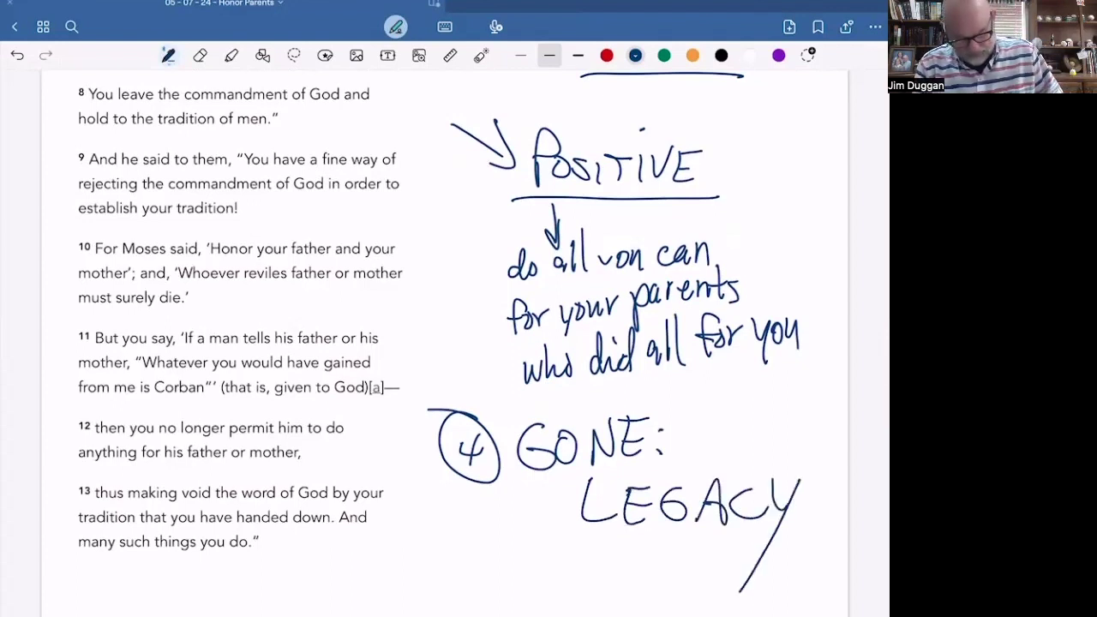
Step: List 'Remember', 'Imitate' and 'Celebrate' stacked below verse 13
mouse_move(408, 535)
mouse_down()
mouse_move(404, 561)
mouse_move(495, 554)
mouse_move(512, 540)
mouse_up()
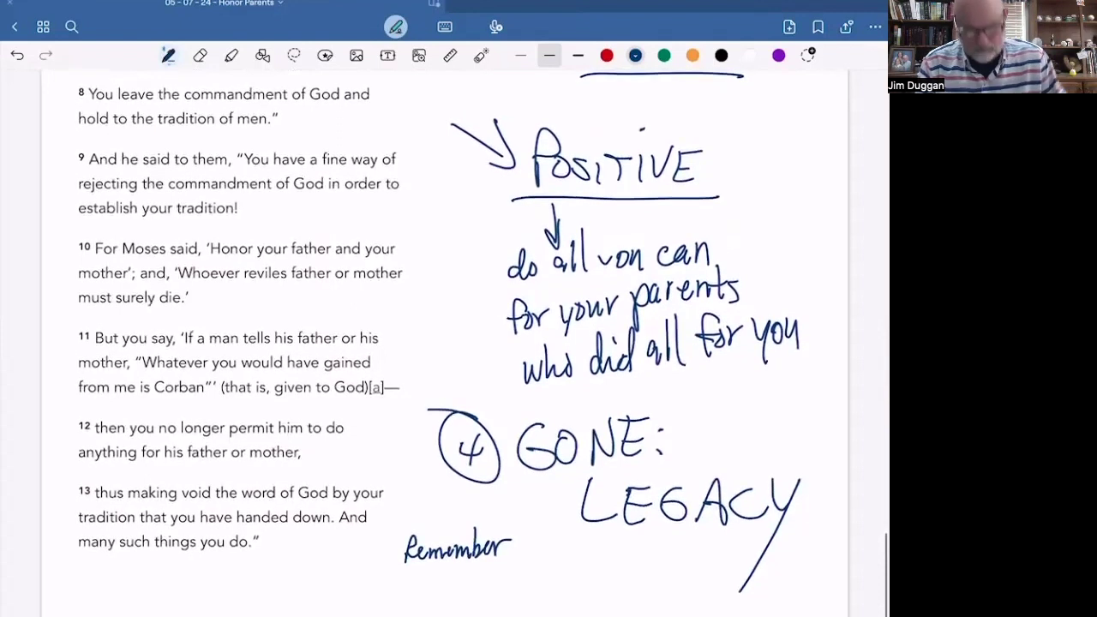
mouse_move(406, 568)
mouse_down()
mouse_move(411, 586)
mouse_move(475, 587)
mouse_up()
mouse_move(482, 555)
mouse_down()
mouse_move(483, 587)
mouse_move(494, 570)
mouse_up()
drag(487, 578, 495, 582)
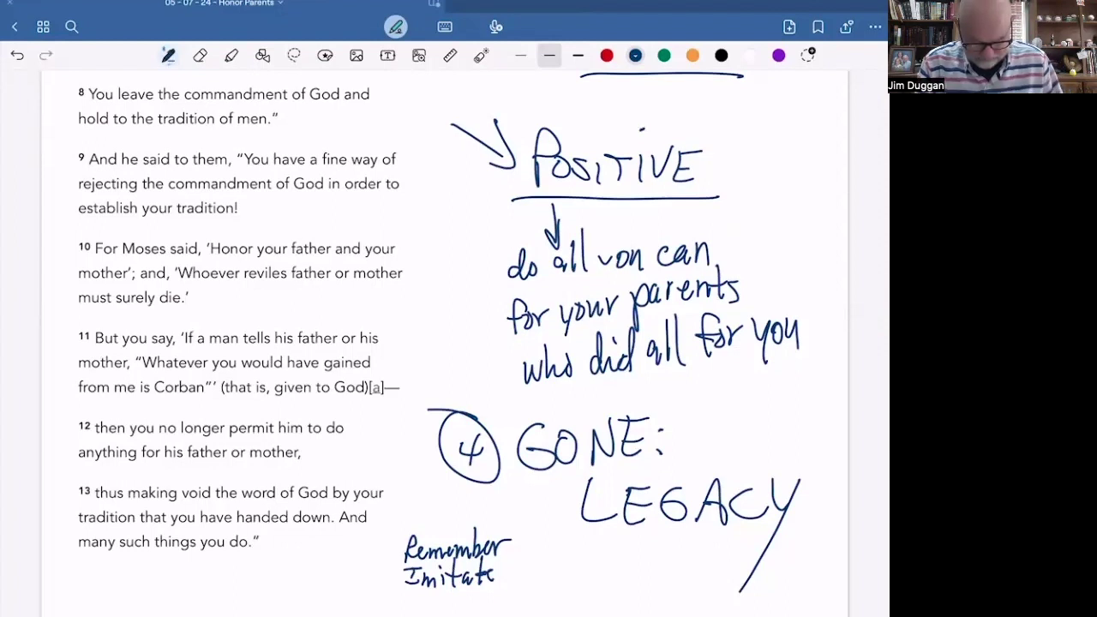
drag(419, 594, 417, 614)
drag(420, 607, 437, 612)
drag(438, 607, 455, 611)
drag(458, 598, 477, 605)
mouse_move(477, 581)
mouse_down()
mouse_move(481, 607)
mouse_move(494, 595)
mouse_up()
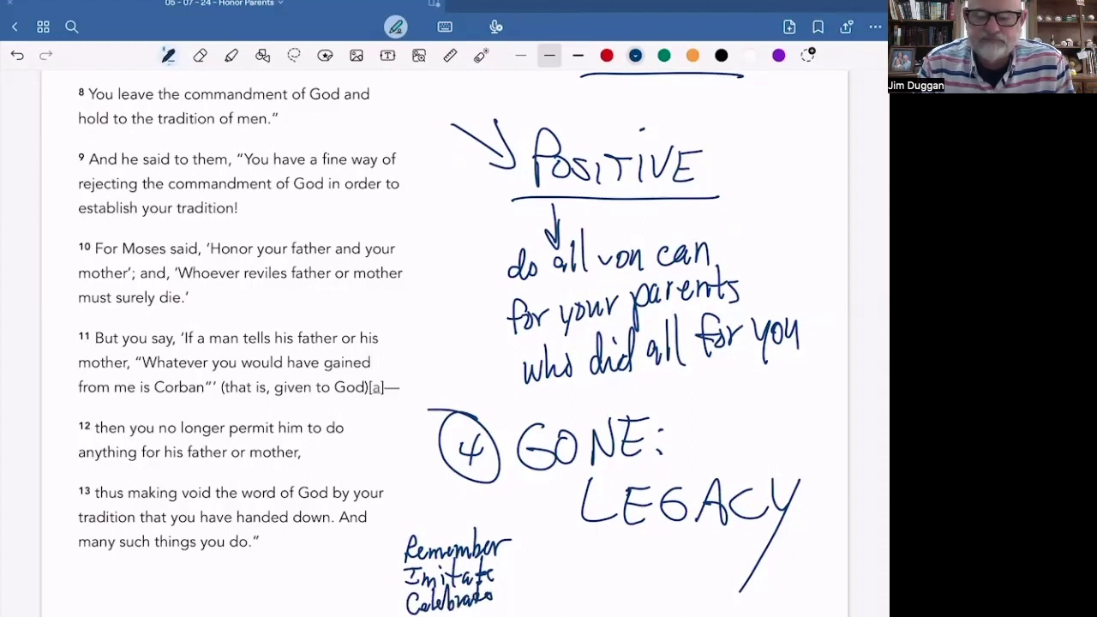
Step: Bracket the three words and write 'Live in a way to make them proud' beside it
drag(516, 537, 516, 615)
mouse_move(577, 549)
mouse_down()
mouse_move(578, 576)
mouse_move(591, 574)
mouse_up()
mouse_move(595, 564)
mouse_down()
mouse_move(597, 576)
mouse_move(668, 554)
mouse_move(706, 557)
mouse_move(716, 574)
mouse_up()
mouse_move(739, 535)
mouse_down()
mouse_move(743, 566)
mouse_move(757, 556)
mouse_up()
mouse_move(575, 595)
mouse_down()
mouse_move(580, 607)
mouse_move(596, 602)
mouse_move(630, 576)
mouse_move(640, 592)
mouse_move(727, 583)
mouse_move(743, 566)
mouse_move(739, 605)
mouse_up()
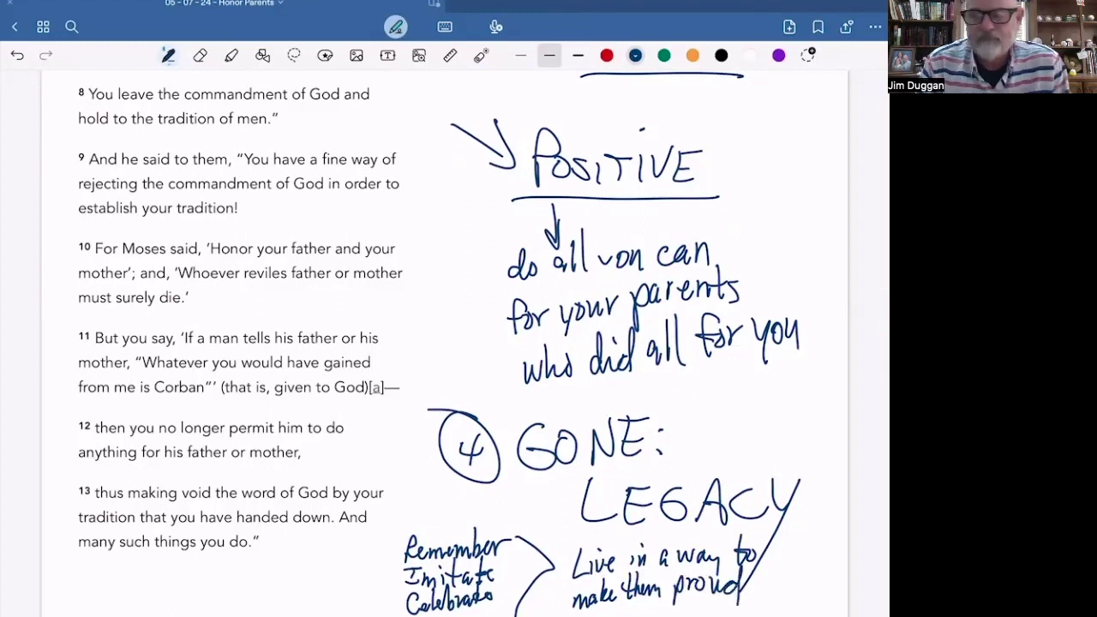